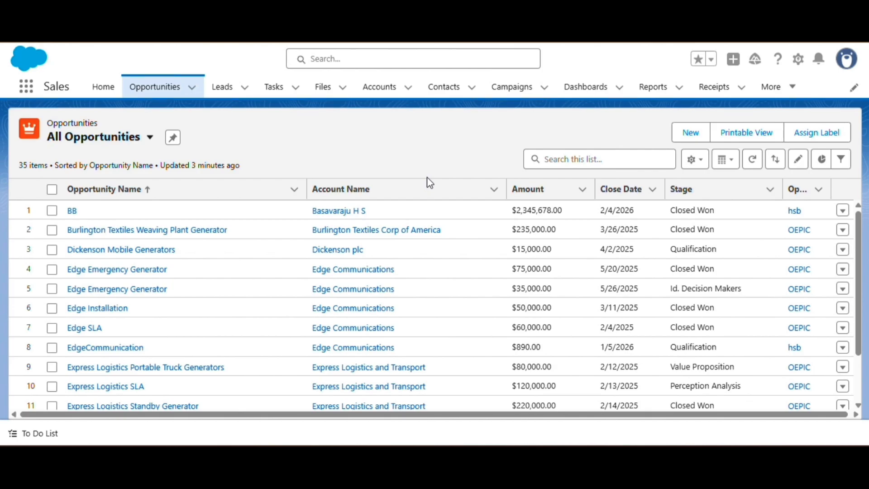
Open the Burlington Textiles Weaving Plant Generator opportunity and examine the Stage and Delivery/Installation Status fields in its details
{"action": "left_click", "coordinate": [97, 229]}
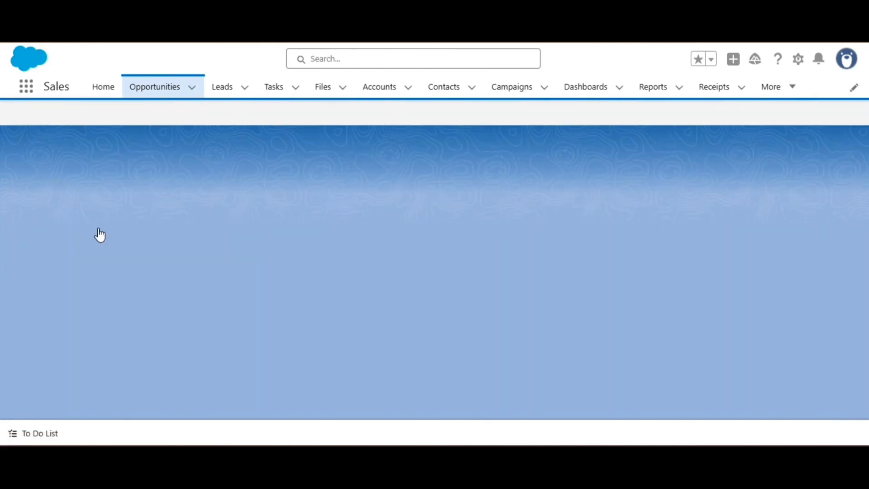
{"action": "scroll", "coordinate": [160, 270], "scroll_direction": "down", "scroll_amount": 2}
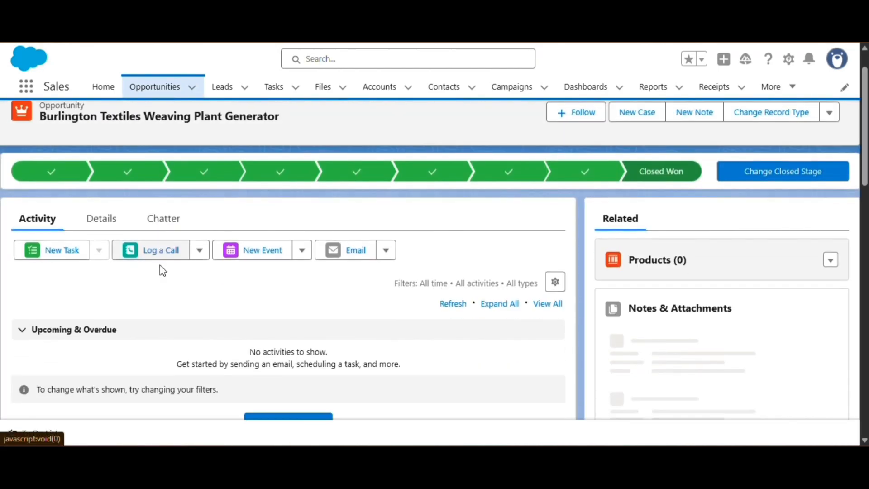
{"action": "left_click", "coordinate": [98, 200]}
{"action": "scroll", "coordinate": [189, 296], "scroll_direction": "down", "scroll_amount": 2}
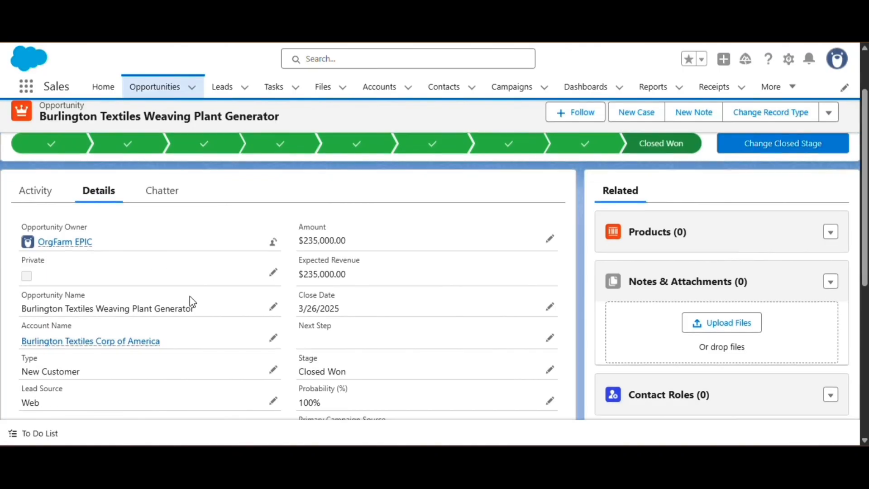
{"action": "scroll", "coordinate": [310, 320], "scroll_direction": "down", "scroll_amount": 2}
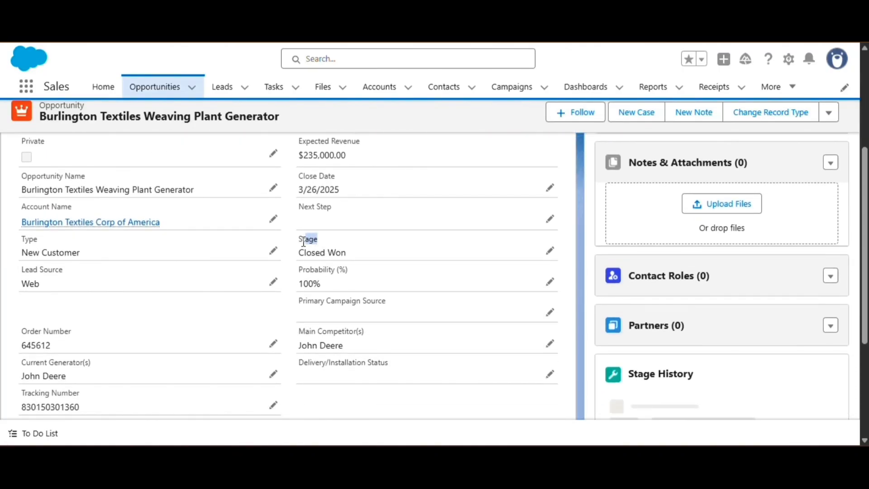
{"action": "left_click_drag", "start_coordinate": [304, 242], "coordinate": [291, 246]}
{"action": "left_click_drag", "start_coordinate": [345, 253], "coordinate": [296, 256]}
{"action": "scroll", "coordinate": [351, 380], "scroll_direction": "down", "scroll_amount": 2}
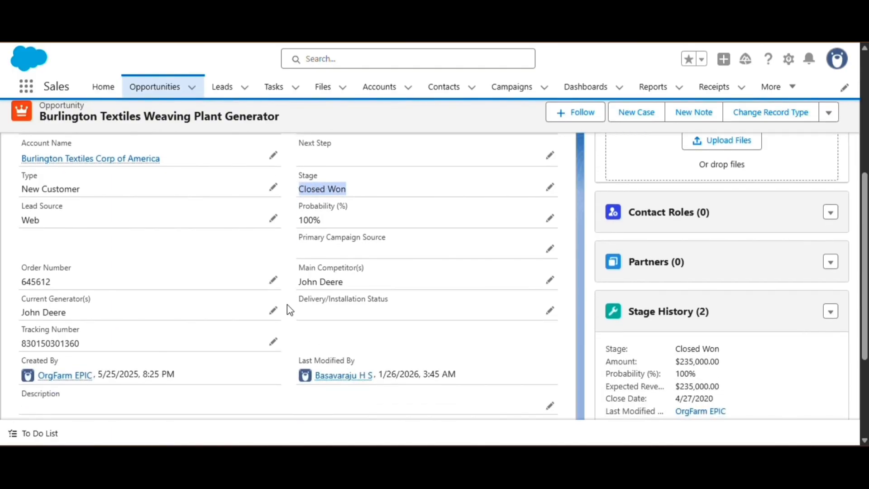
{"action": "left_click_drag", "start_coordinate": [299, 300], "coordinate": [434, 307]}
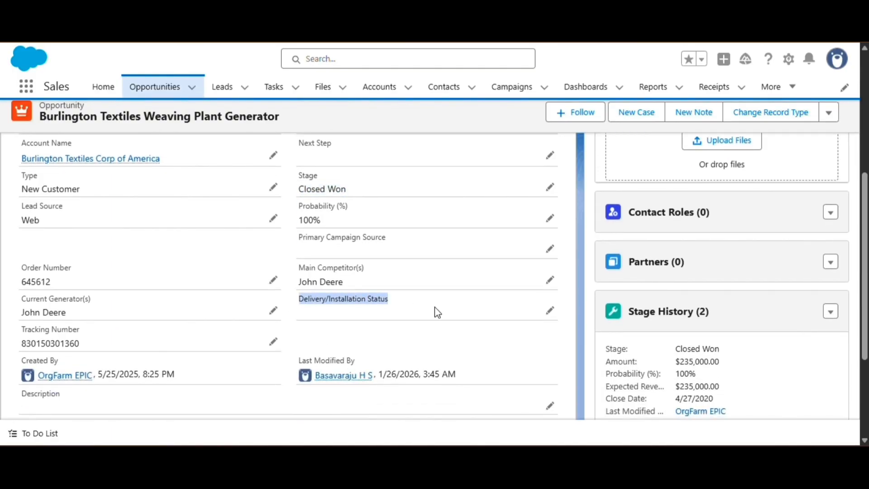
Check the options offered by the Delivery/Installation Status field, leaving the edit without saving
{"action": "left_click", "coordinate": [550, 310]}
{"action": "left_click", "coordinate": [369, 325]}
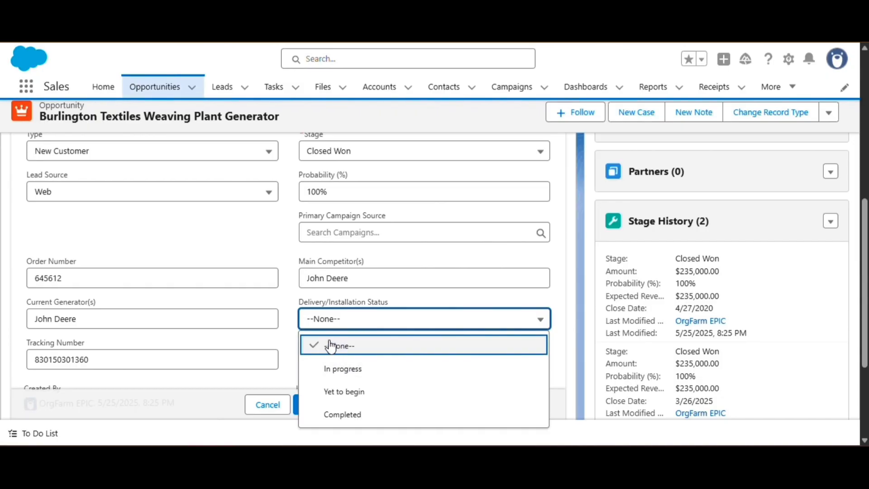
{"action": "scroll", "coordinate": [334, 375], "scroll_direction": "down", "scroll_amount": 1}
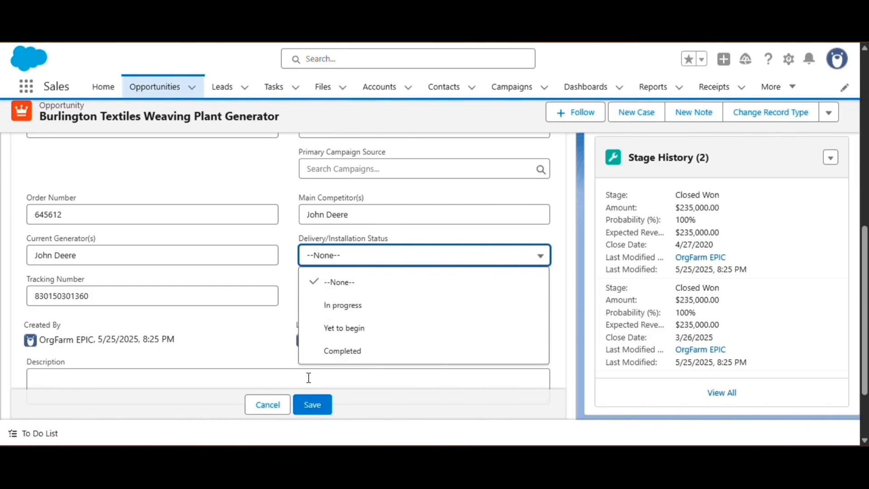
{"action": "left_click", "coordinate": [271, 407]}
{"action": "scroll", "coordinate": [239, 255], "scroll_direction": "up", "scroll_amount": 3}
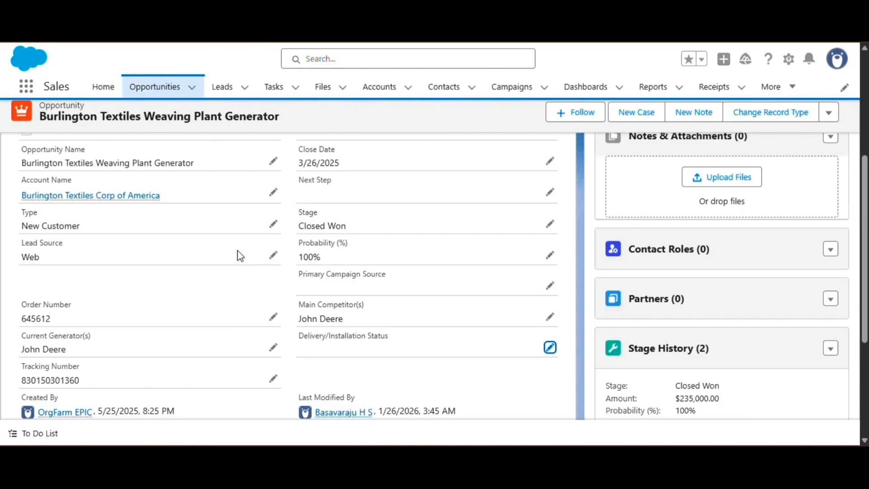
Go to Setup and find the Flows page under Process Automation
{"action": "left_click", "coordinate": [788, 59]}
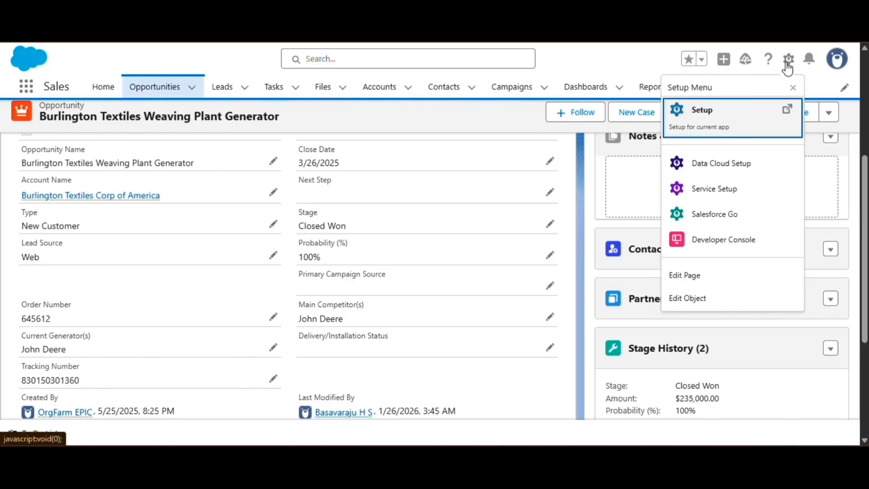
{"action": "left_click", "coordinate": [717, 116]}
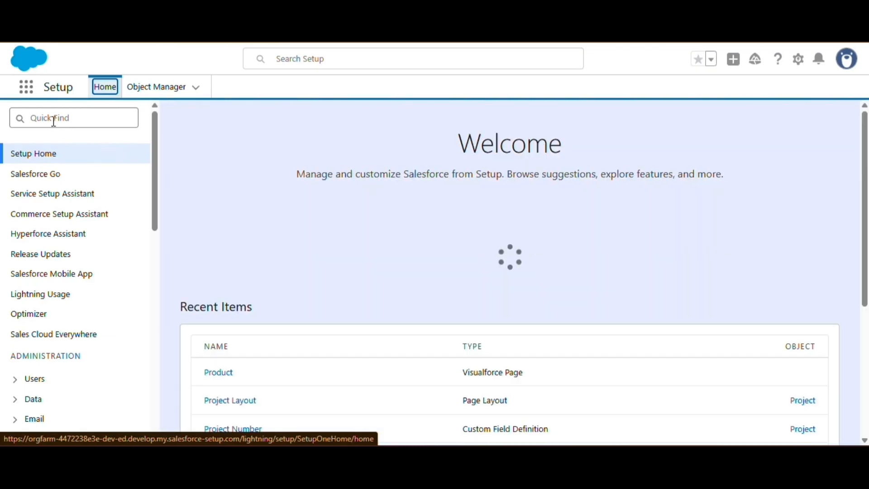
{"action": "left_click", "coordinate": [54, 119]}
{"action": "type", "text": "F"}
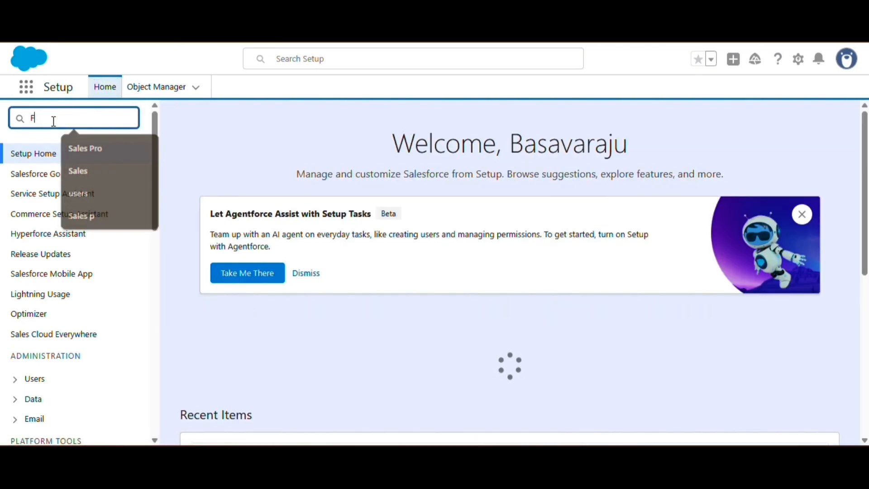
{"action": "type", "text": "lows"}
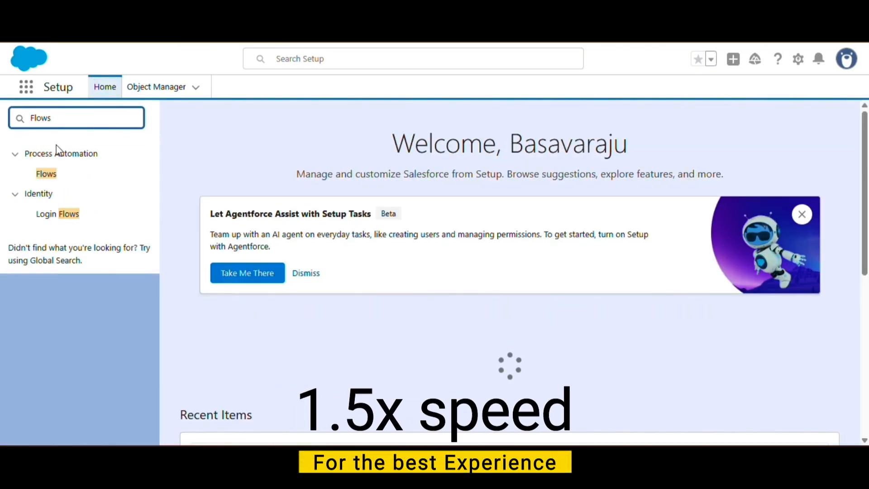
{"action": "left_click", "coordinate": [46, 175]}
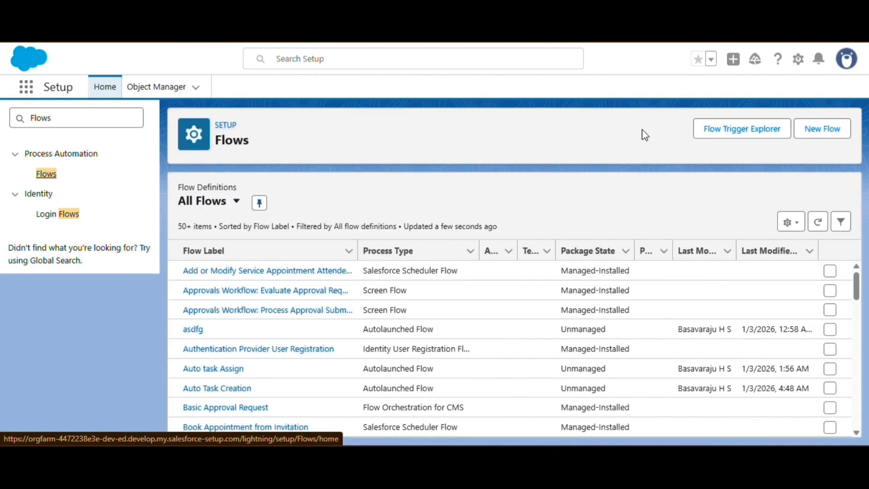
Create a new flow of the Record-Triggered Flow type
{"action": "left_click", "coordinate": [820, 134]}
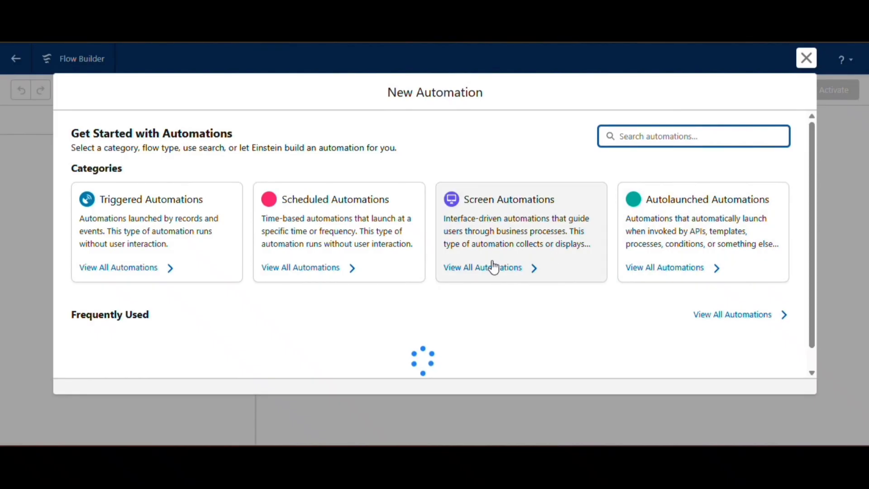
{"action": "scroll", "coordinate": [299, 263], "scroll_direction": "down", "scroll_amount": 2}
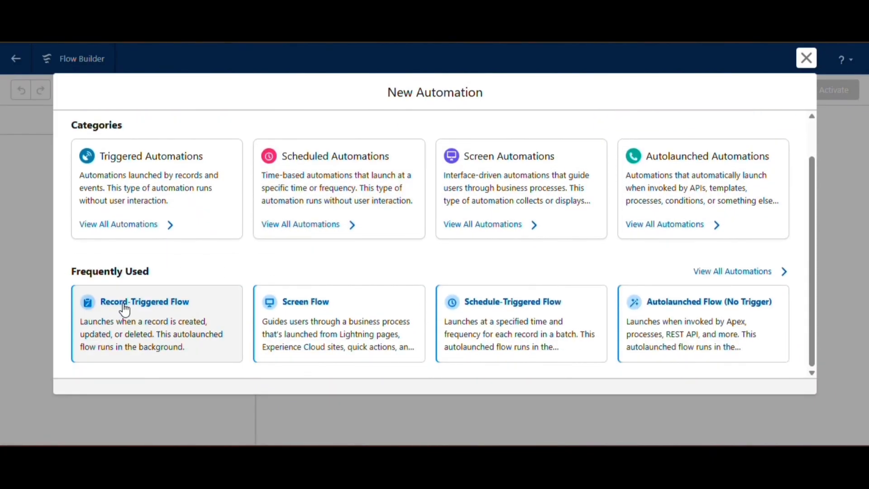
{"action": "left_click", "coordinate": [164, 306]}
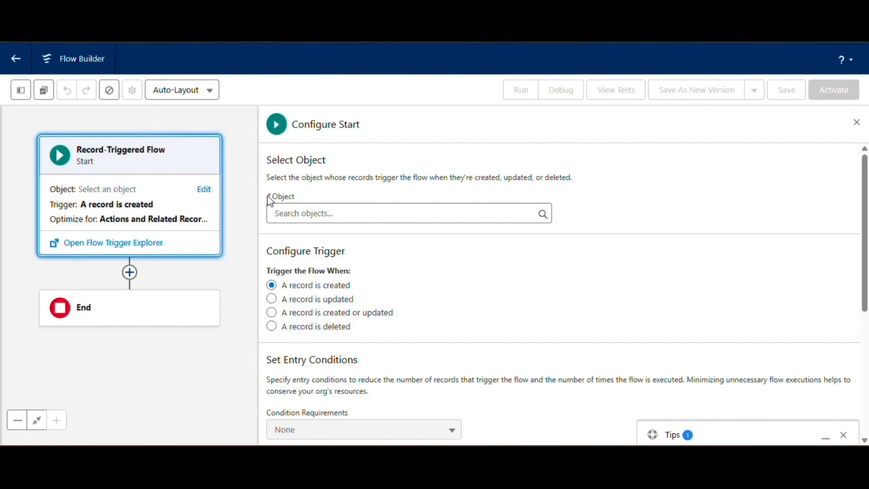
Set the flow's object to Opportunity and trigger it when a record is created or updated
{"action": "left_click_drag", "start_coordinate": [270, 196], "coordinate": [311, 195]}
{"action": "left_click", "coordinate": [303, 214]}
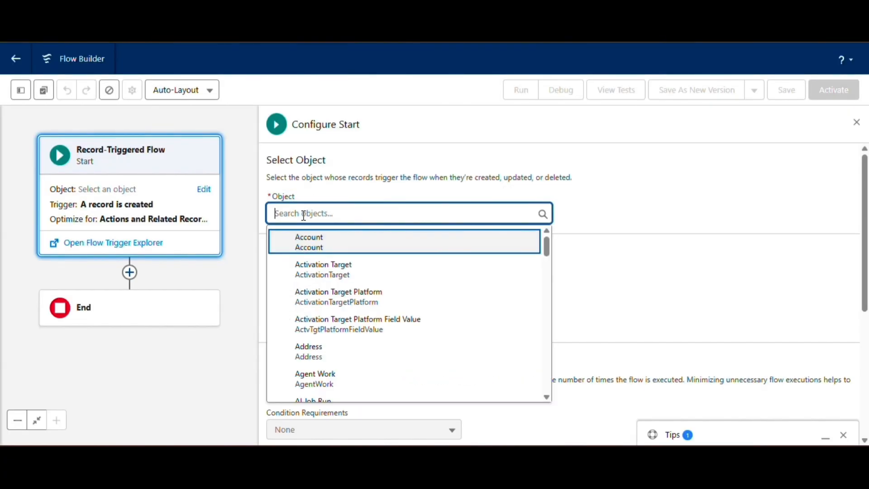
{"action": "type", "text": "opp"}
{"action": "left_click", "coordinate": [317, 239]}
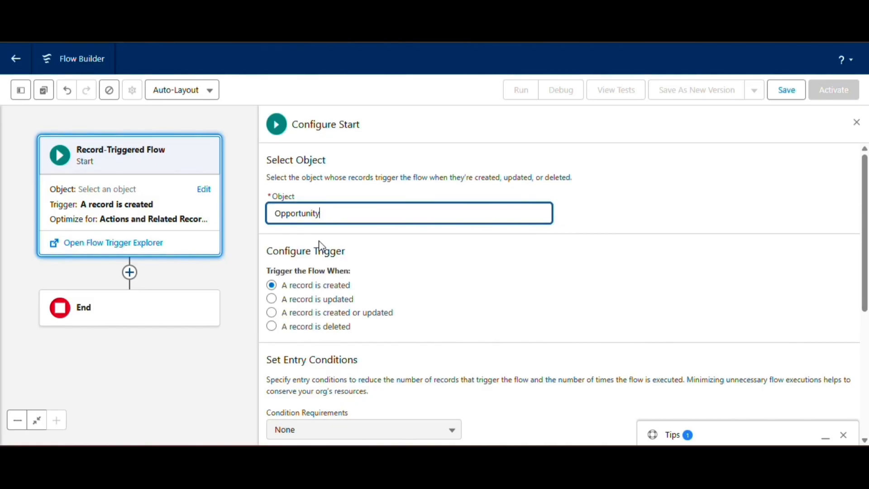
{"action": "scroll", "coordinate": [318, 240], "scroll_direction": "down", "scroll_amount": 2}
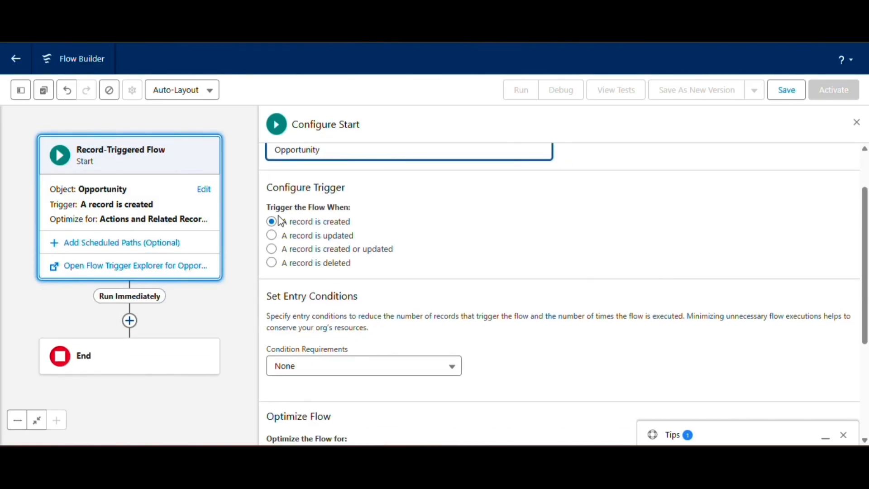
{"action": "left_click_drag", "start_coordinate": [267, 207], "coordinate": [371, 200]}
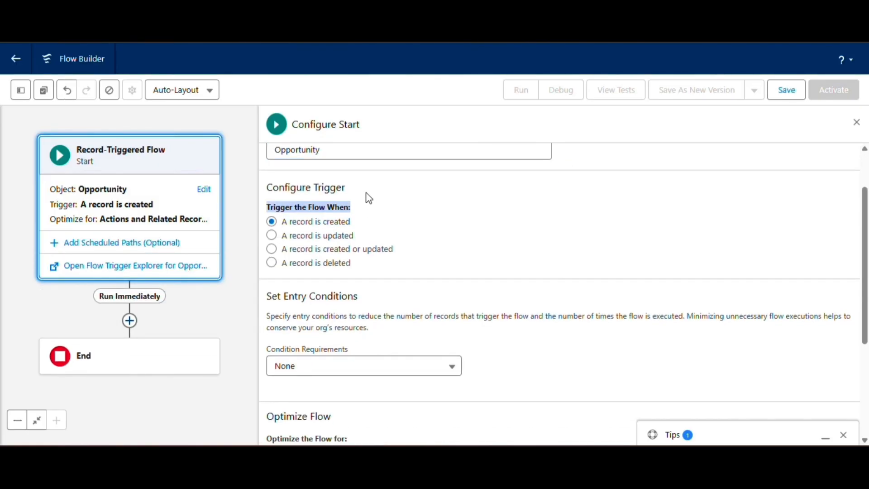
{"action": "left_click", "coordinate": [371, 199]}
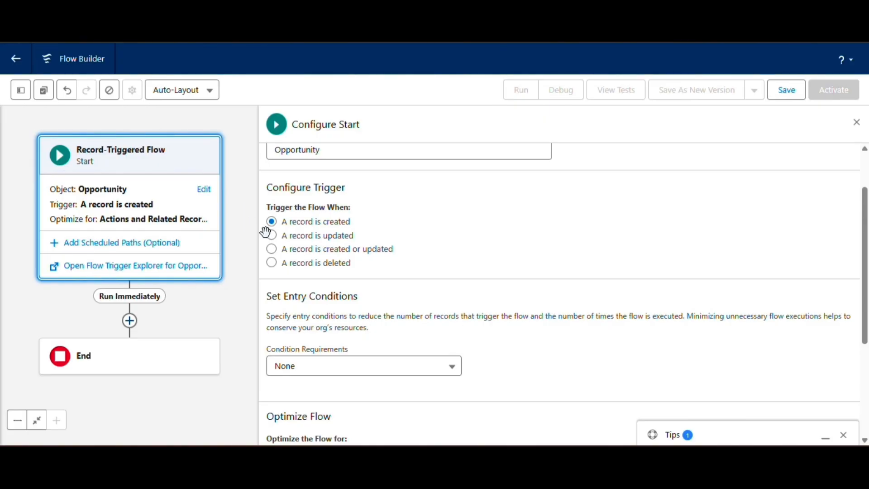
{"action": "left_click", "coordinate": [271, 249]}
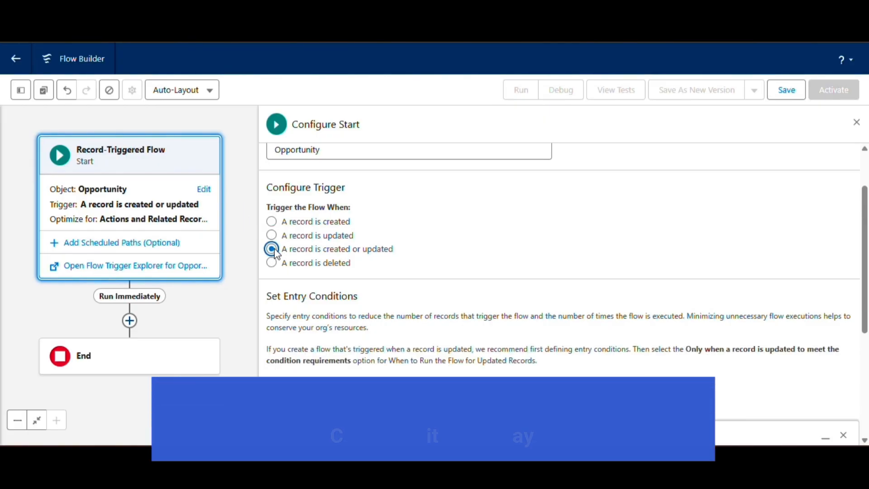
Set the flow's entry condition requirements to All Conditions Are Met (AND)
{"action": "scroll", "coordinate": [346, 296], "scroll_direction": "down", "scroll_amount": 3}
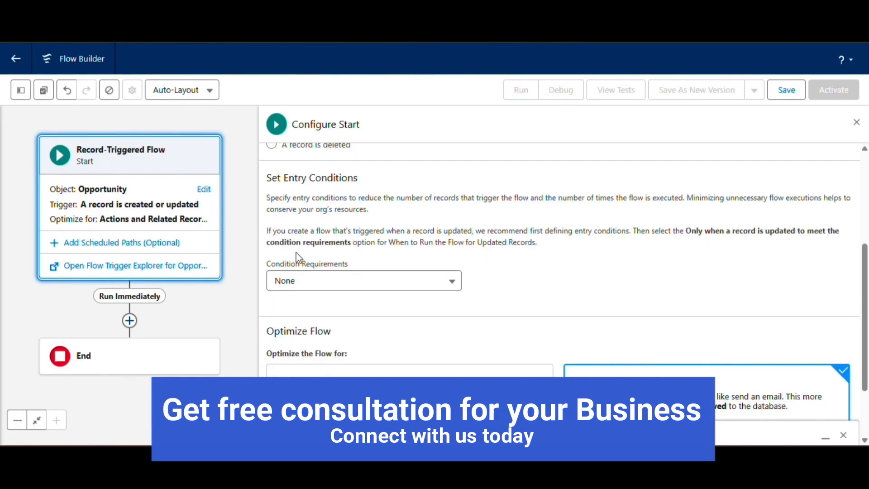
{"action": "left_click", "coordinate": [312, 276]}
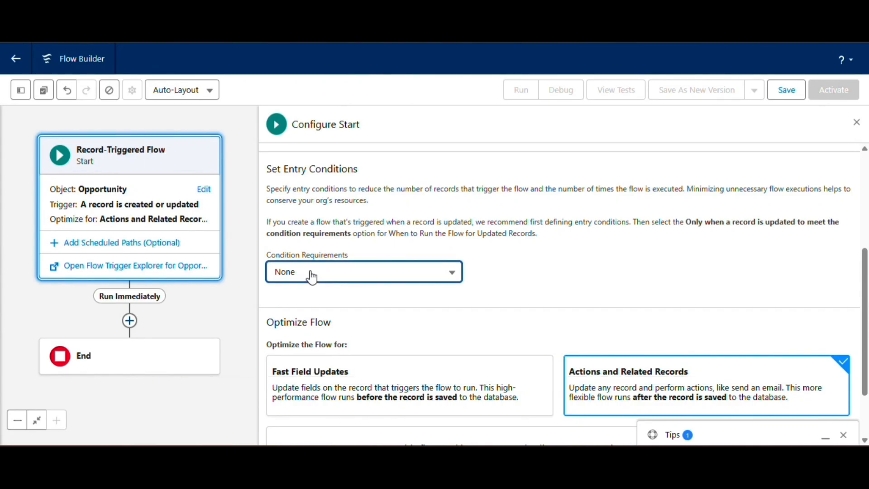
{"action": "left_click", "coordinate": [319, 322]}
{"action": "scroll", "coordinate": [321, 307], "scroll_direction": "down", "scroll_amount": 2}
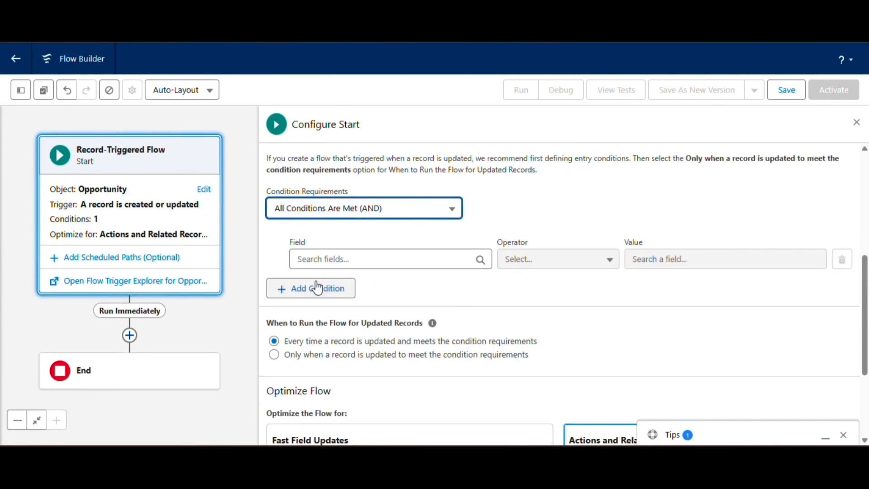
Define the entry condition as Stage Equals Closed Won and close the start configuration
{"action": "left_click", "coordinate": [321, 262]}
{"action": "type", "text": "Sta"}
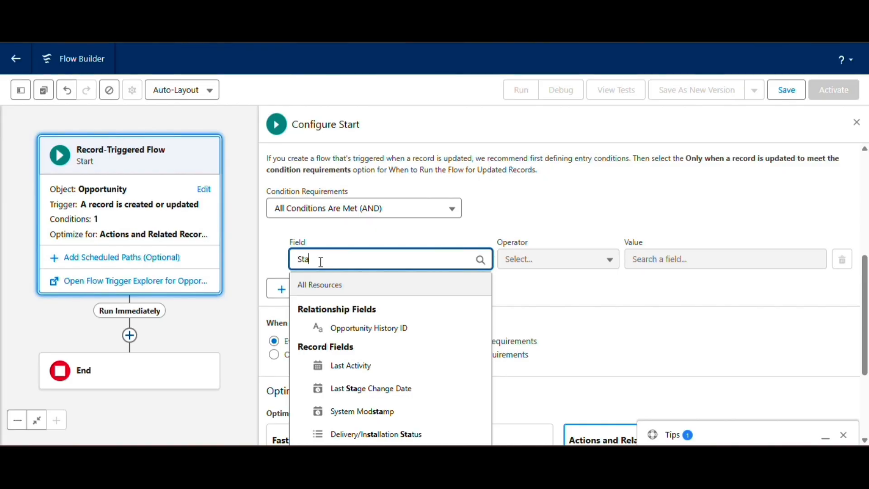
{"action": "type", "text": "g"}
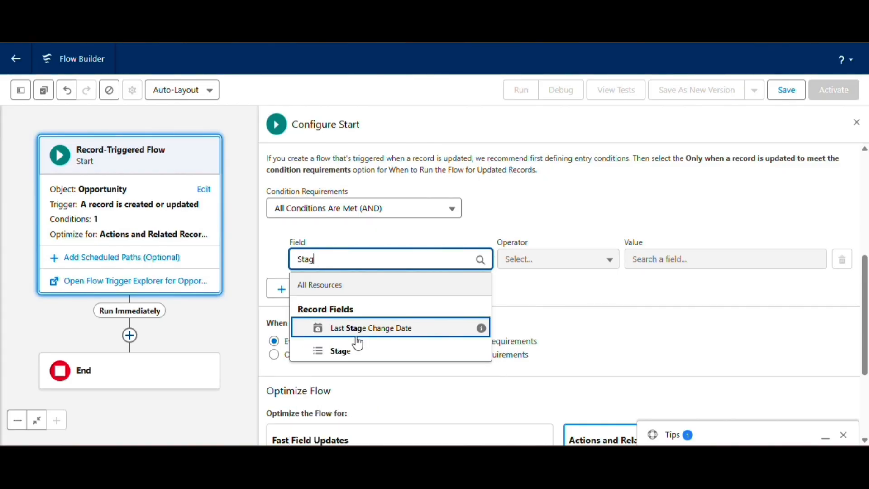
{"action": "left_click", "coordinate": [340, 351]}
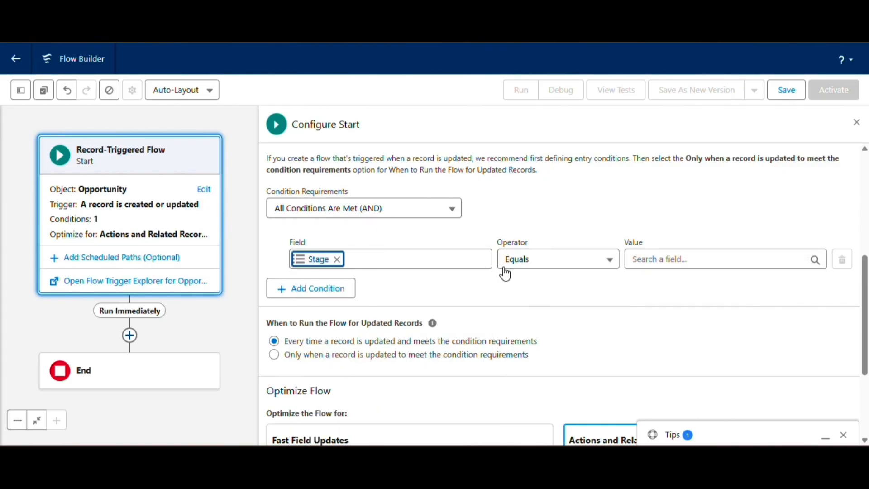
{"action": "left_click", "coordinate": [646, 262]}
{"action": "scroll", "coordinate": [672, 325], "scroll_direction": "down", "scroll_amount": 5}
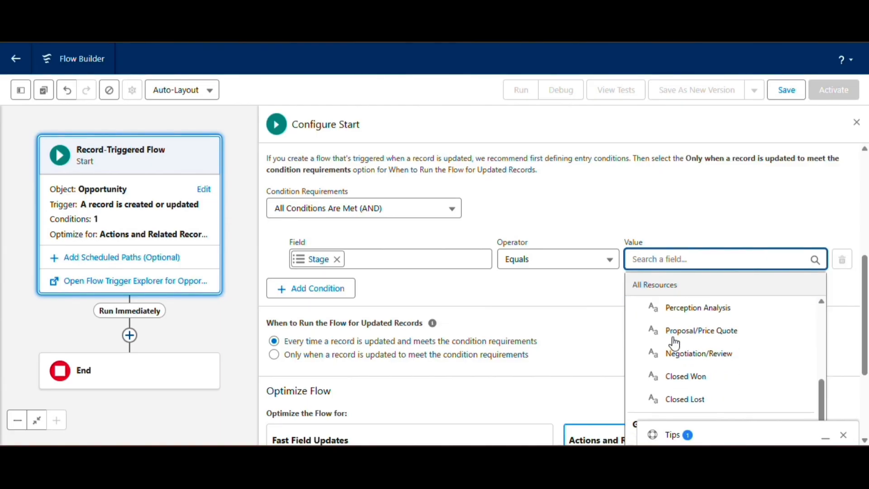
{"action": "left_click", "coordinate": [682, 250]}
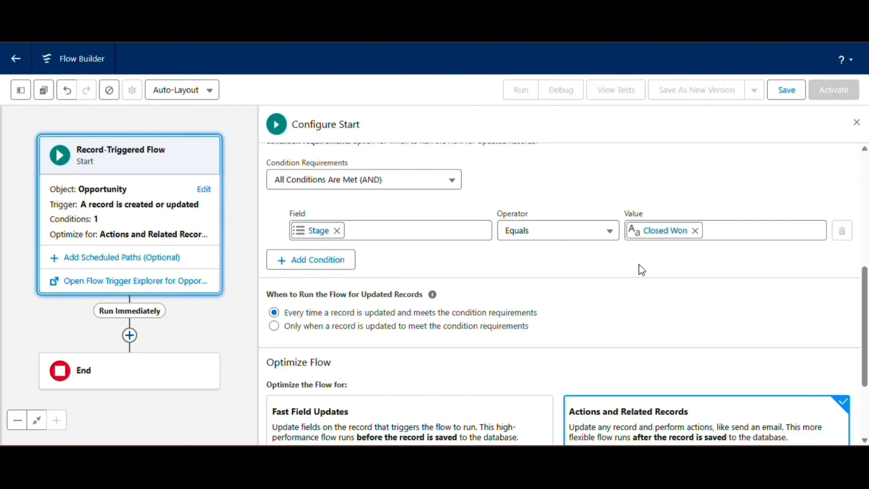
{"action": "scroll", "coordinate": [580, 290], "scroll_direction": "down", "scroll_amount": 3}
{"action": "left_click", "coordinate": [856, 123]}
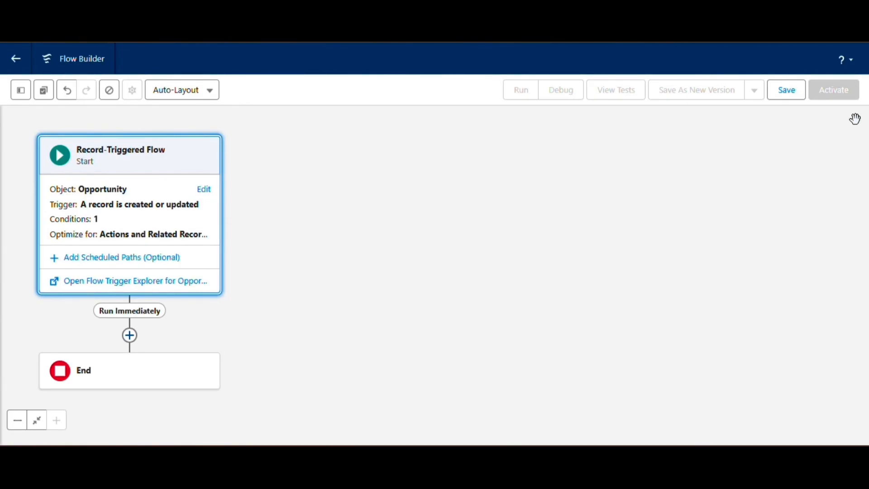
Add an Update Triggering Record element between the flow's start and end
{"action": "left_click_drag", "start_coordinate": [140, 185], "coordinate": [425, 149]}
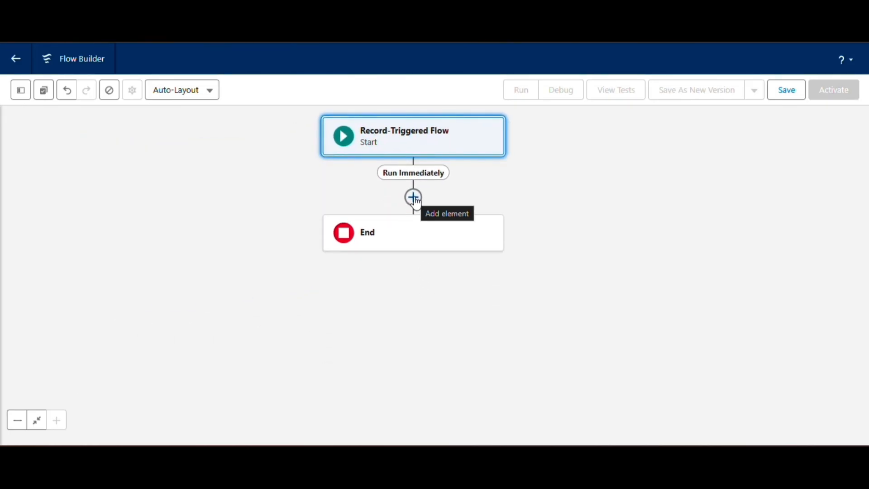
{"action": "left_click", "coordinate": [413, 197]}
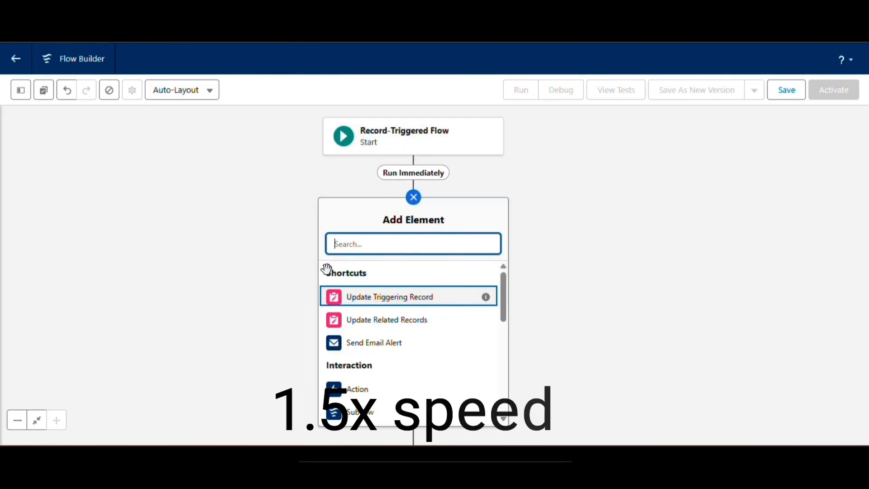
{"action": "left_click", "coordinate": [348, 298]}
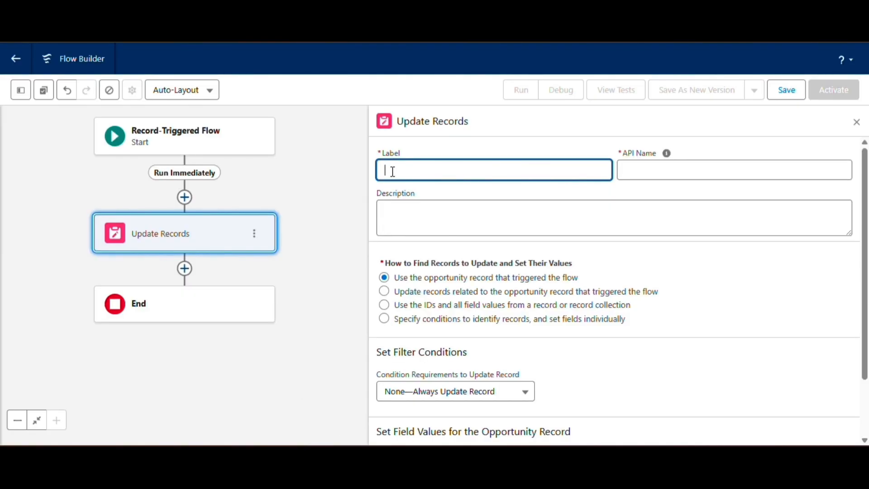
Label the new update element Update Status
{"action": "type", "text": "Update Stau"}
{"action": "key", "text": "BackSpace"}
{"action": "type", "text": "tus"}
{"action": "left_click", "coordinate": [675, 223]}
Have the element set the opportunity's Delivery/Installation Status field to In progress
{"action": "scroll", "coordinate": [449, 253], "scroll_direction": "down", "scroll_amount": 2}
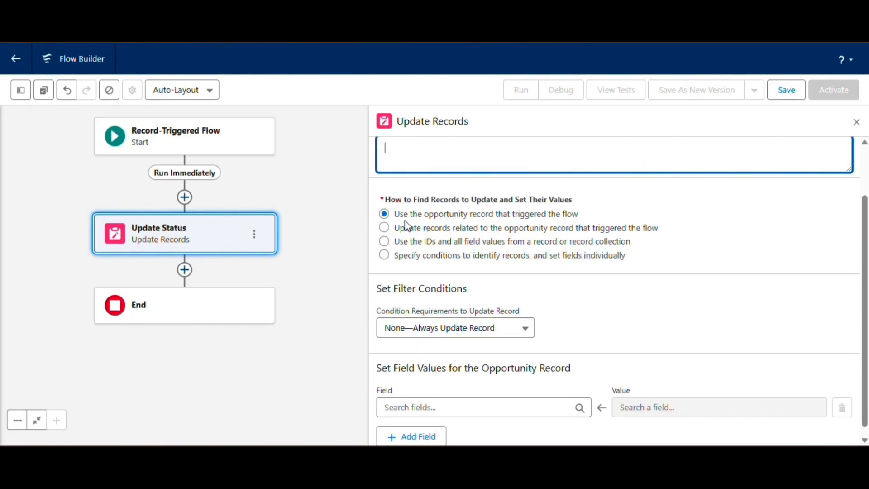
{"action": "scroll", "coordinate": [408, 295], "scroll_direction": "down", "scroll_amount": 1}
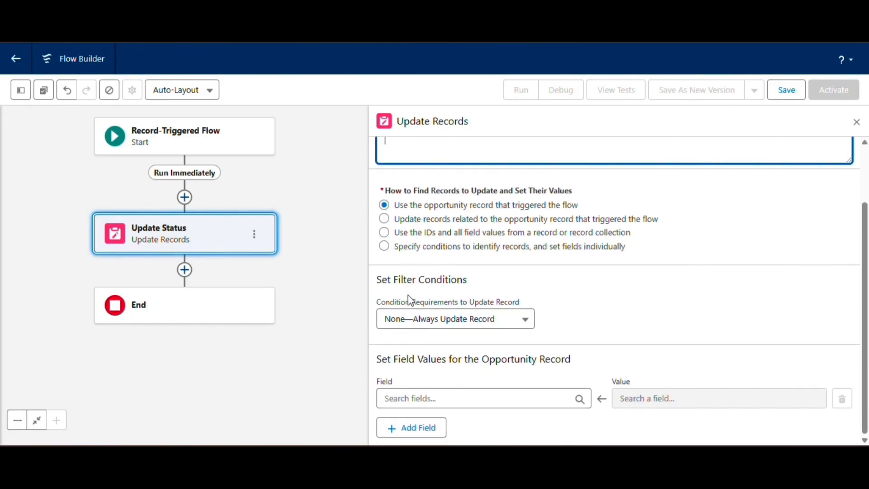
{"action": "left_click_drag", "start_coordinate": [375, 362], "coordinate": [586, 367]}
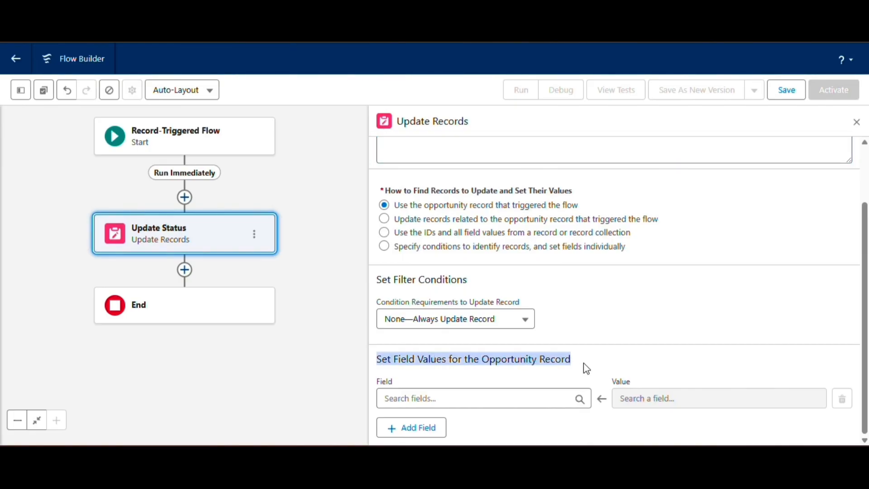
{"action": "left_click", "coordinate": [437, 398]}
{"action": "type", "text": "Deli"}
{"action": "left_click", "coordinate": [465, 379]}
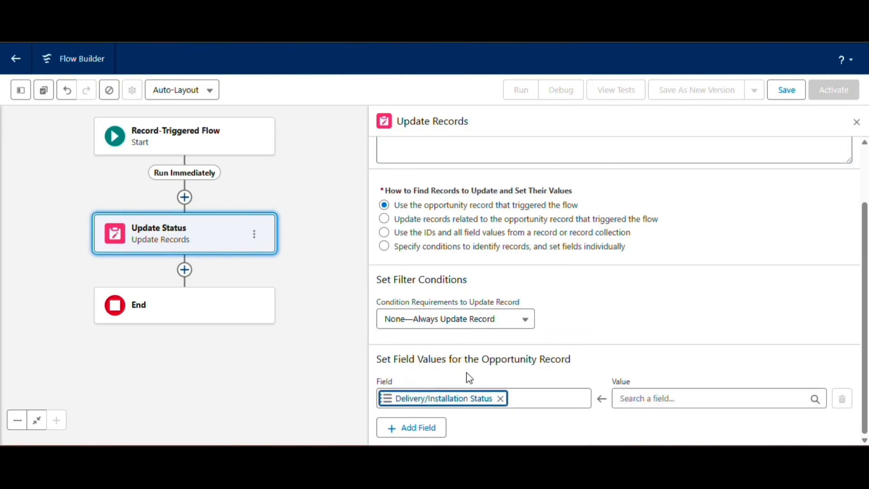
{"action": "left_click", "coordinate": [647, 398]}
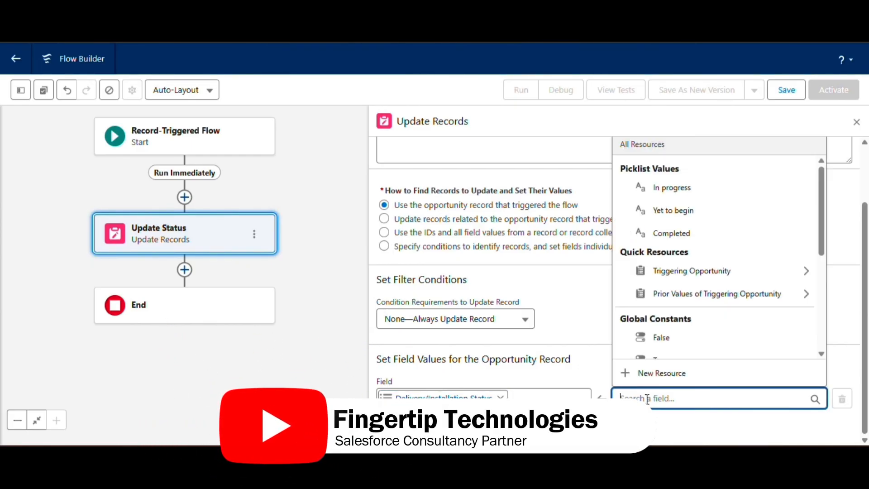
{"action": "left_click", "coordinate": [651, 187]}
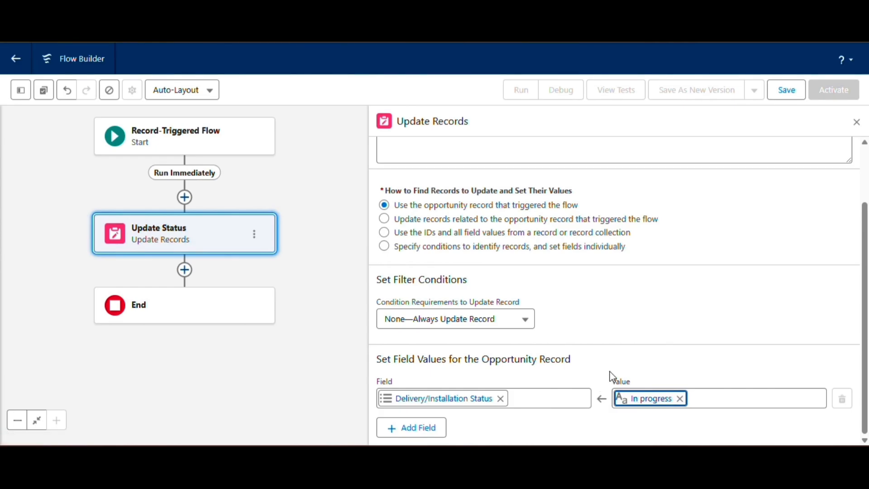
Save the flow with the label Update The Deliver Status
{"action": "left_click", "coordinate": [785, 90]}
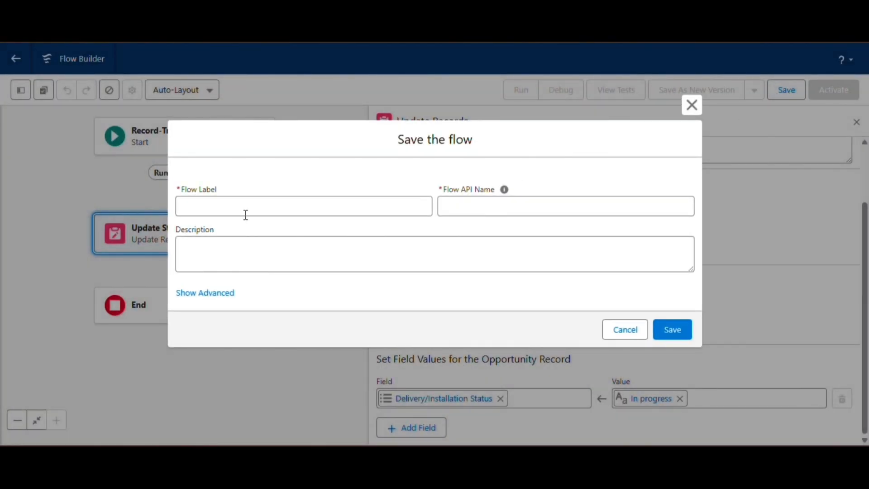
{"action": "left_click", "coordinate": [221, 210]}
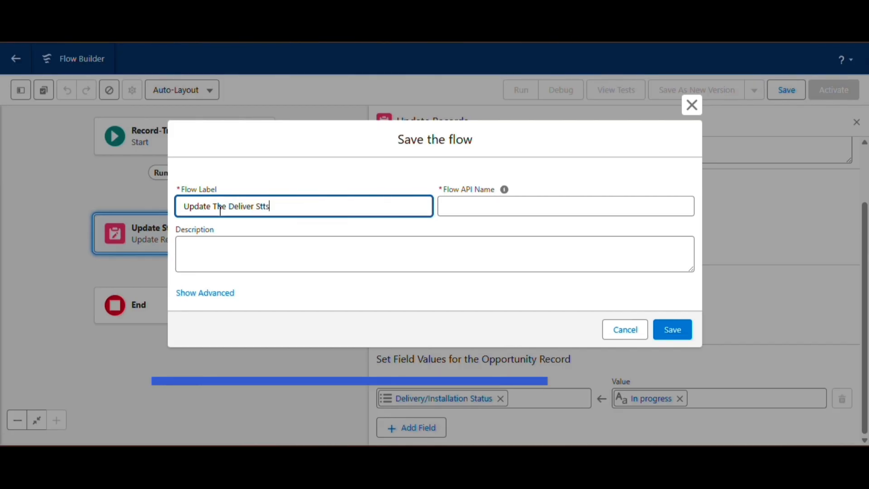
{"action": "key", "text": "BackSpace"}
{"action": "type", "text": "atu"}
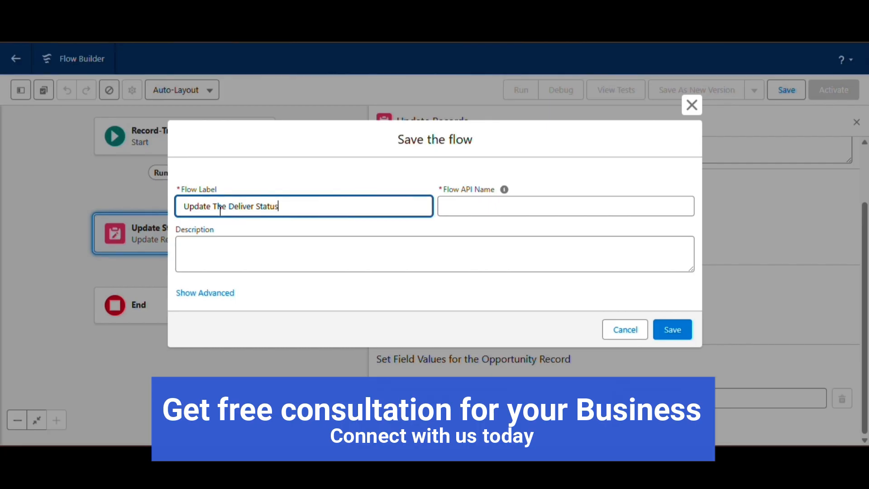
{"action": "left_click", "coordinate": [251, 239]}
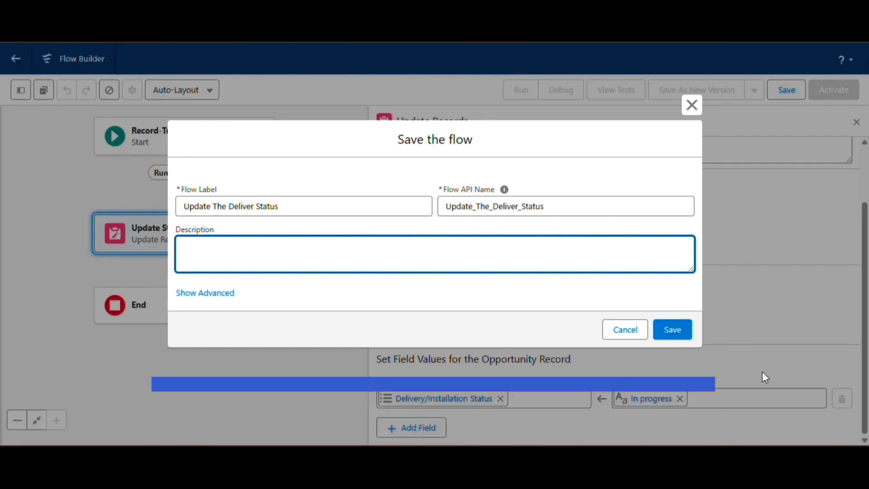
{"action": "left_click", "coordinate": [667, 328]}
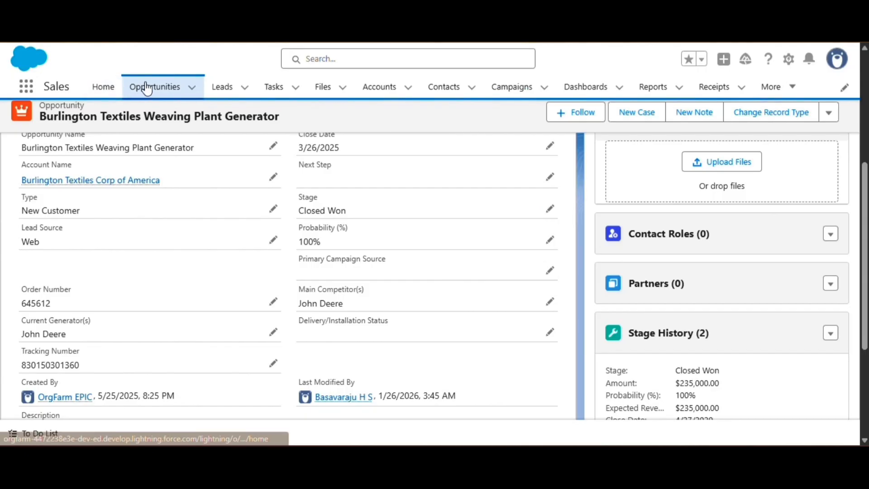
In the Sales app, open the EdgeCommunication opportunity's details and set its stage to Closed Won
{"action": "left_click", "coordinate": [147, 89]}
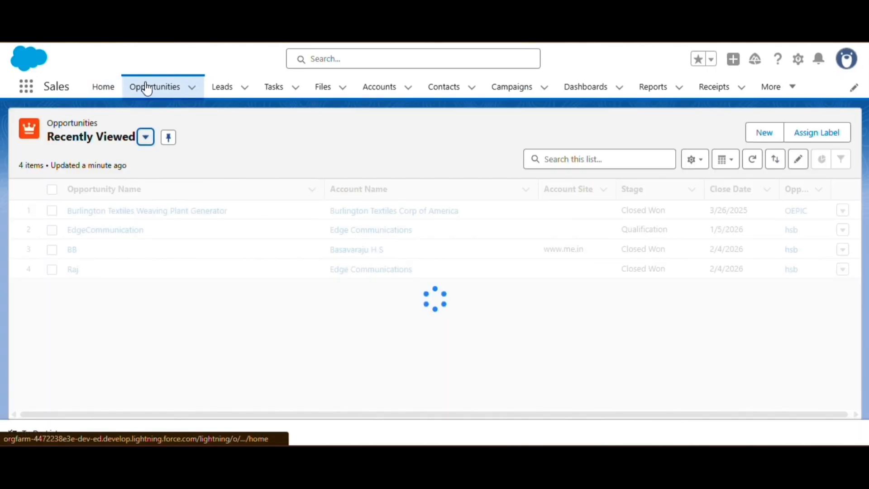
{"action": "left_click", "coordinate": [89, 231]}
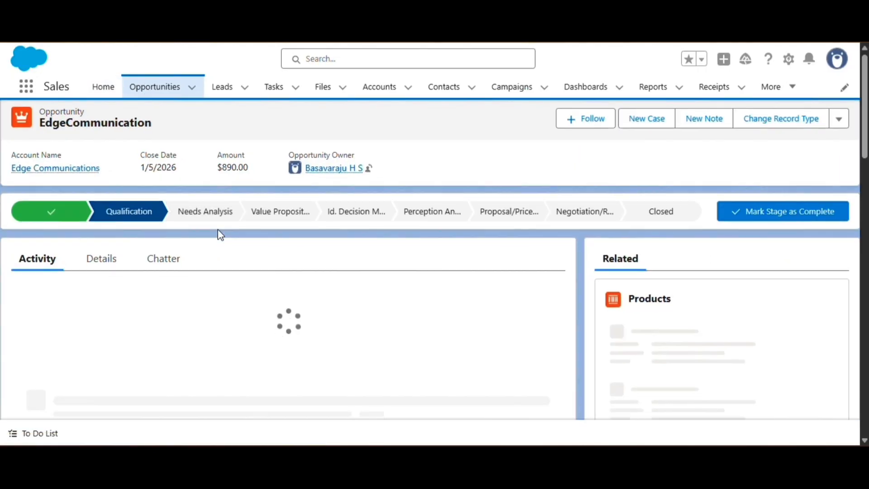
{"action": "scroll", "coordinate": [230, 246], "scroll_direction": "down", "scroll_amount": 5}
{"action": "scroll", "coordinate": [247, 277], "scroll_direction": "up", "scroll_amount": 5}
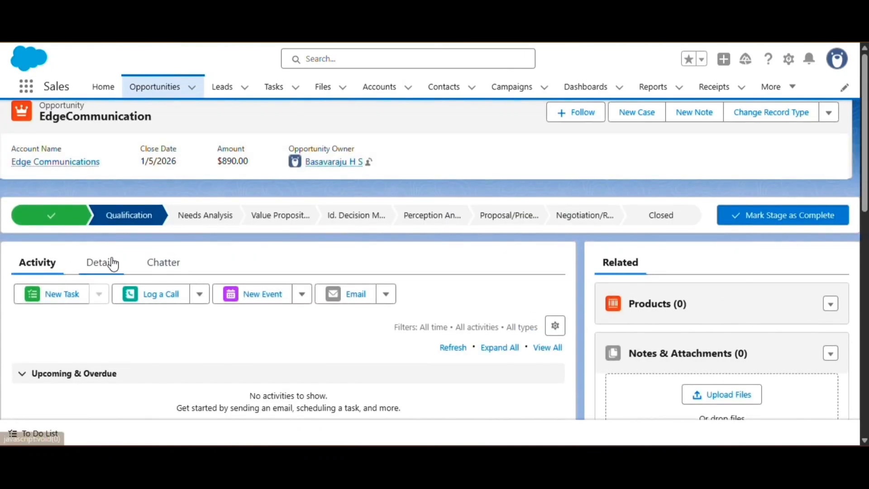
{"action": "left_click", "coordinate": [109, 261]}
{"action": "scroll", "coordinate": [314, 374], "scroll_direction": "down", "scroll_amount": 5}
{"action": "scroll", "coordinate": [289, 275], "scroll_direction": "up", "scroll_amount": 2}
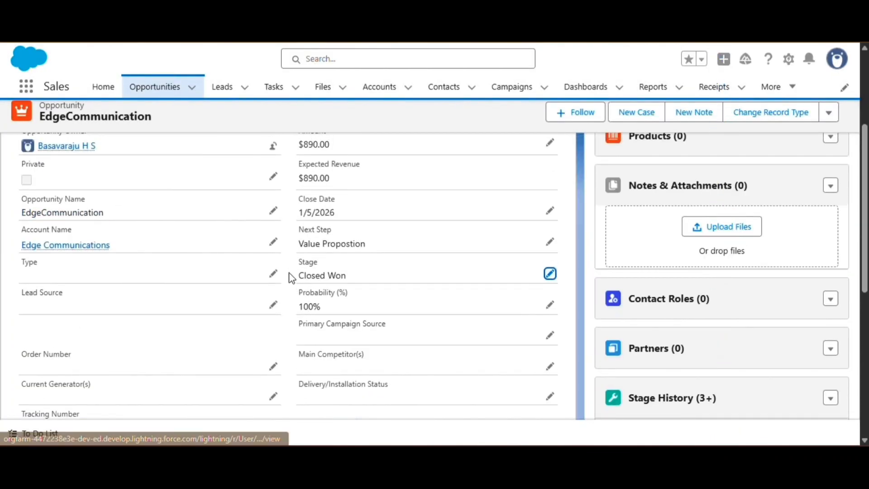
Check the Stage and Delivery/Installation Status fields of the EdgeCommunication opportunity
{"action": "left_click_drag", "start_coordinate": [297, 276], "coordinate": [342, 276]}
{"action": "scroll", "coordinate": [348, 277], "scroll_direction": "down", "scroll_amount": 2}
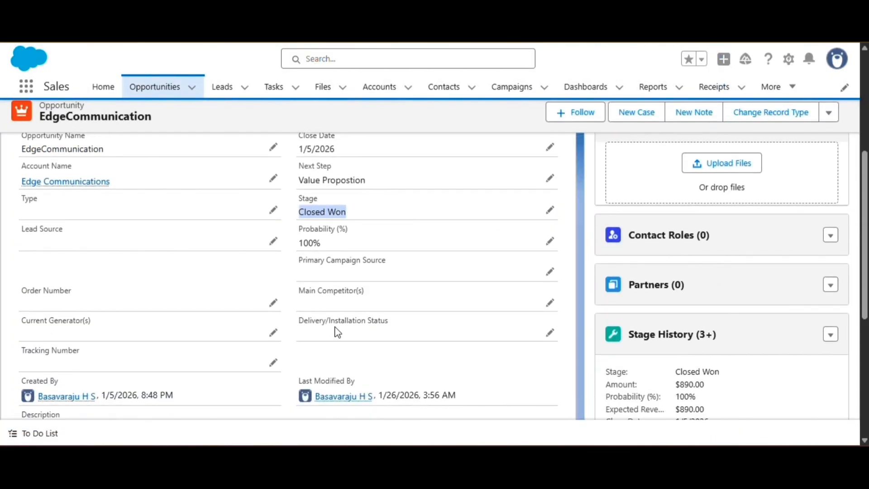
{"action": "left_click_drag", "start_coordinate": [388, 320], "coordinate": [300, 322]}
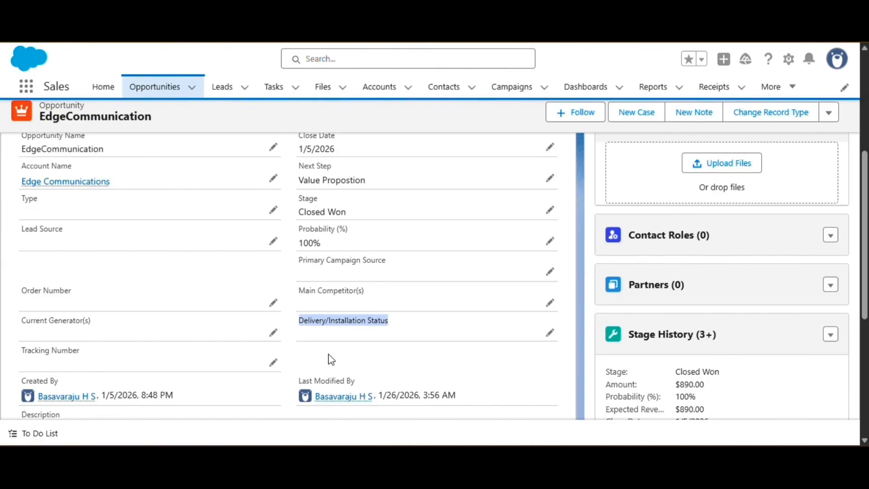
{"action": "left_click", "coordinate": [321, 336]}
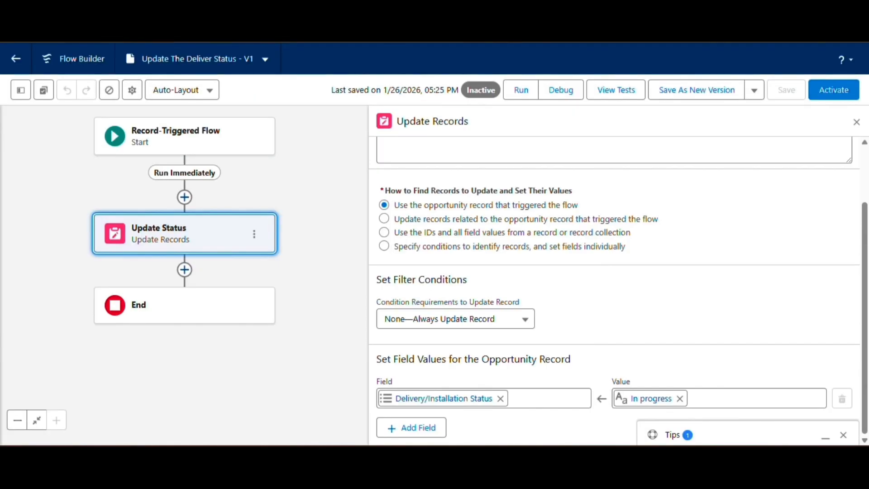
Return to Flow Builder and activate the saved flow
{"action": "left_click", "coordinate": [834, 96]}
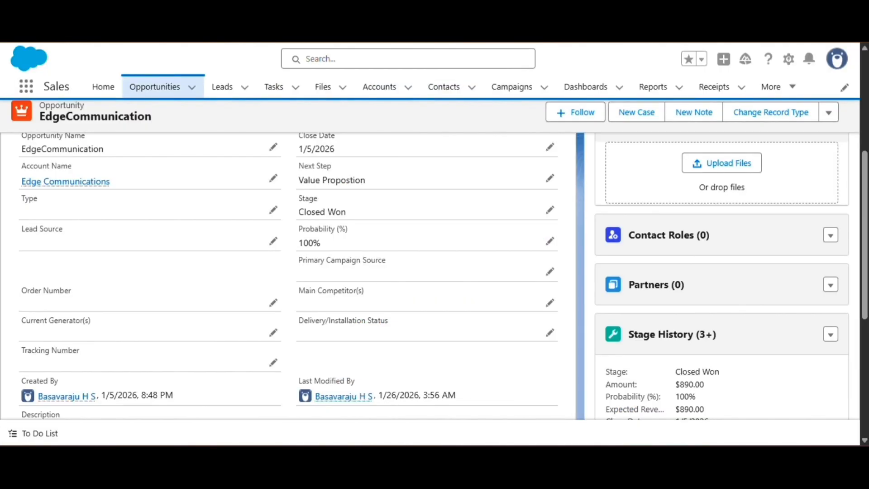
Return to the Sales app and open the details of the Burlington Textiles Weaving Plant Generator opportunity
{"action": "left_click", "coordinate": [164, 86]}
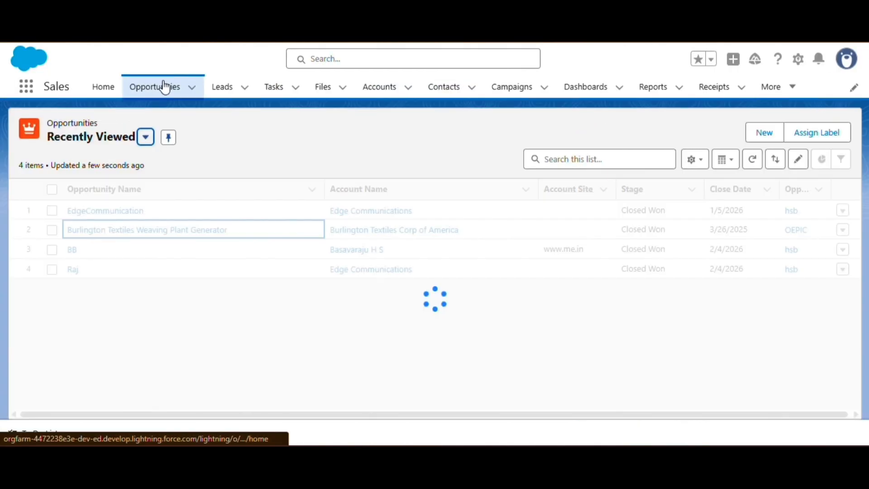
{"action": "right_click", "coordinate": [244, 143]}
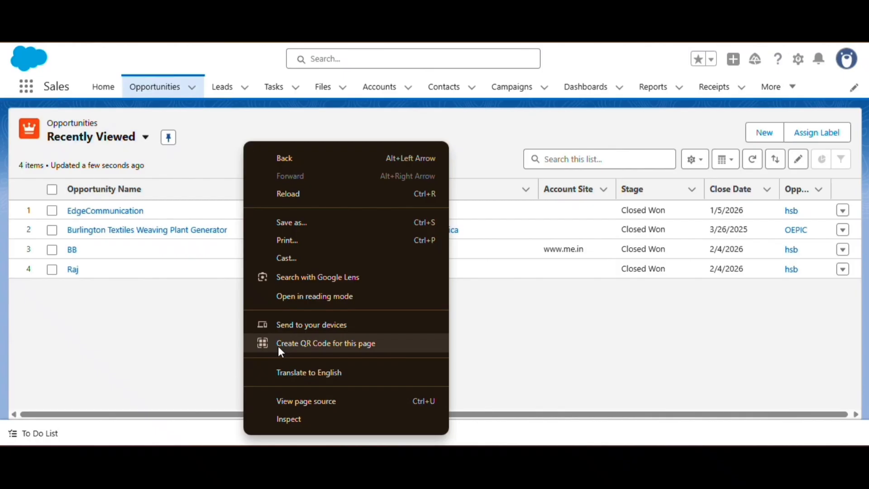
{"action": "left_click", "coordinate": [290, 436]}
{"action": "left_click", "coordinate": [112, 231]}
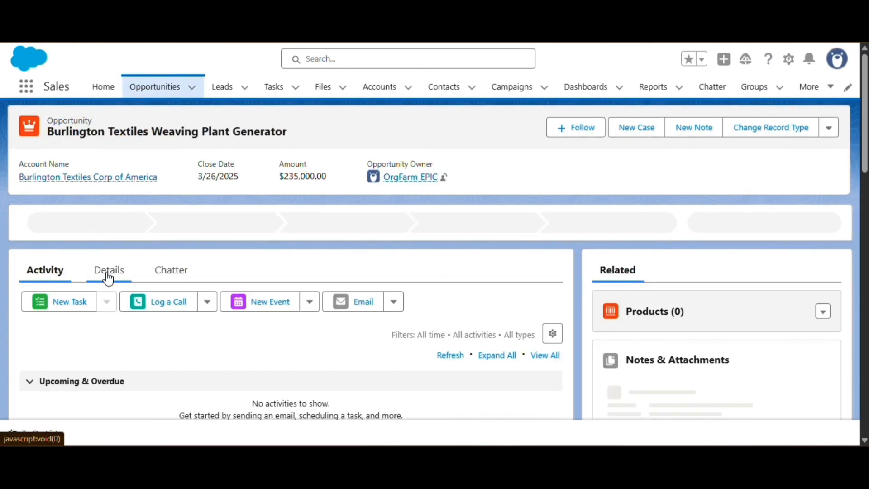
{"action": "left_click", "coordinate": [110, 274]}
Set the opportunity's stage to Closed Won, save it, and check its Delivery/Installation Status
{"action": "scroll", "coordinate": [294, 262], "scroll_direction": "down", "scroll_amount": 4}
{"action": "double_click", "coordinate": [295, 262]}
{"action": "left_click", "coordinate": [354, 273]}
{"action": "scroll", "coordinate": [342, 233], "scroll_direction": "down", "scroll_amount": 3}
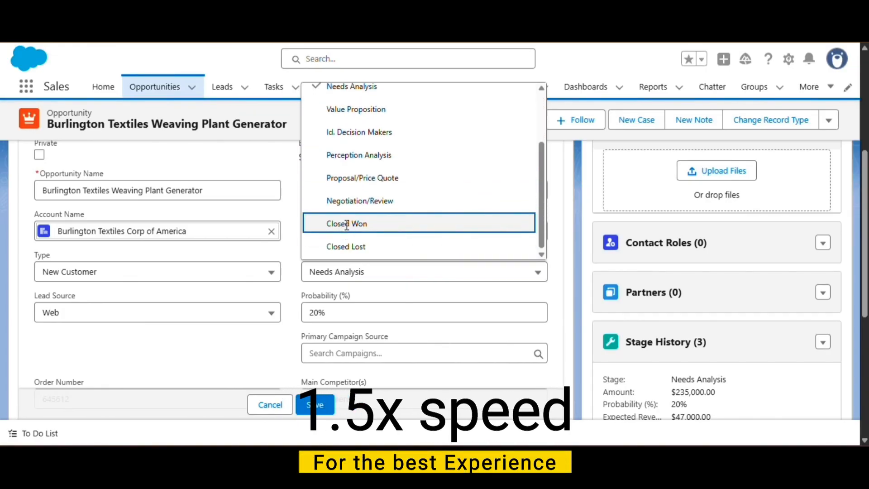
{"action": "left_click", "coordinate": [346, 229]}
{"action": "scroll", "coordinate": [335, 294], "scroll_direction": "down", "scroll_amount": 2}
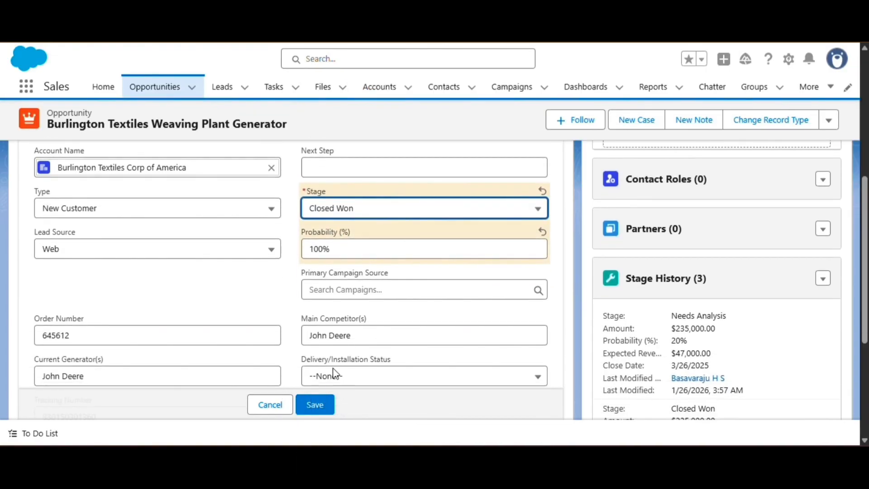
{"action": "scroll", "coordinate": [317, 404], "scroll_direction": "down", "scroll_amount": 3}
{"action": "left_click", "coordinate": [316, 404]}
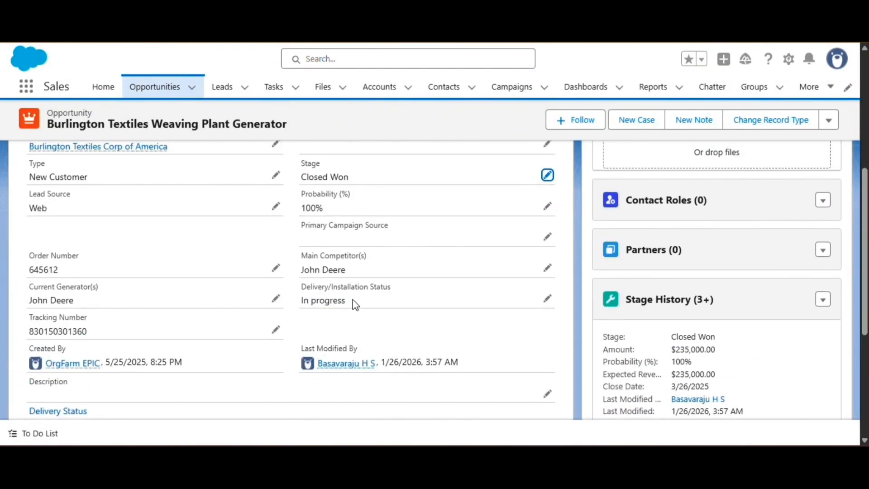
{"action": "left_click_drag", "start_coordinate": [346, 300], "coordinate": [297, 308]}
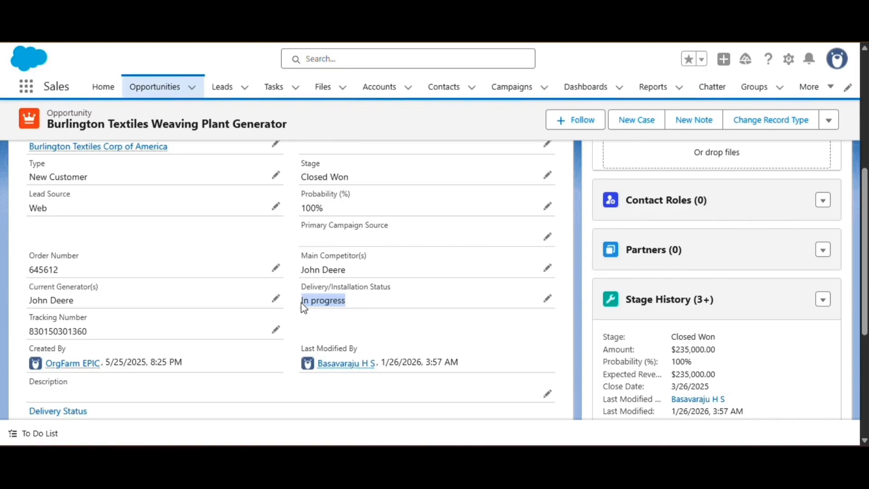
Start a new opportunity using the New Customer record type
{"action": "scroll", "coordinate": [339, 330], "scroll_direction": "up", "scroll_amount": 5}
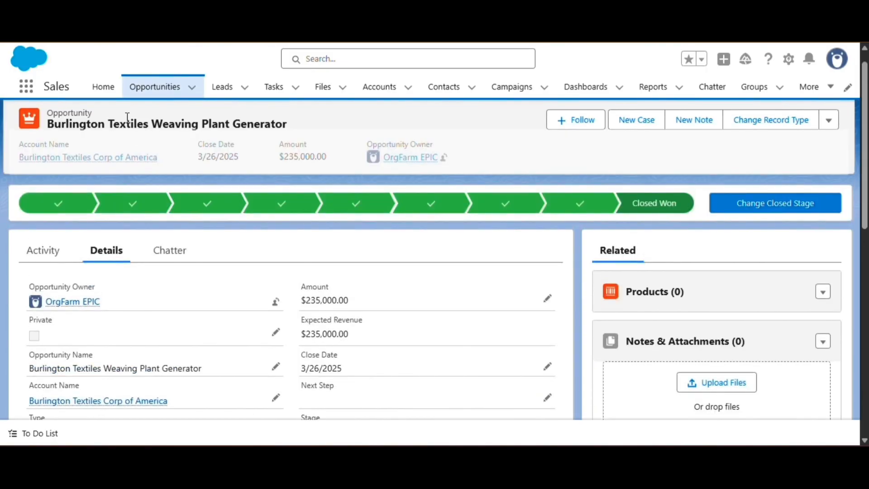
{"action": "left_click", "coordinate": [152, 90]}
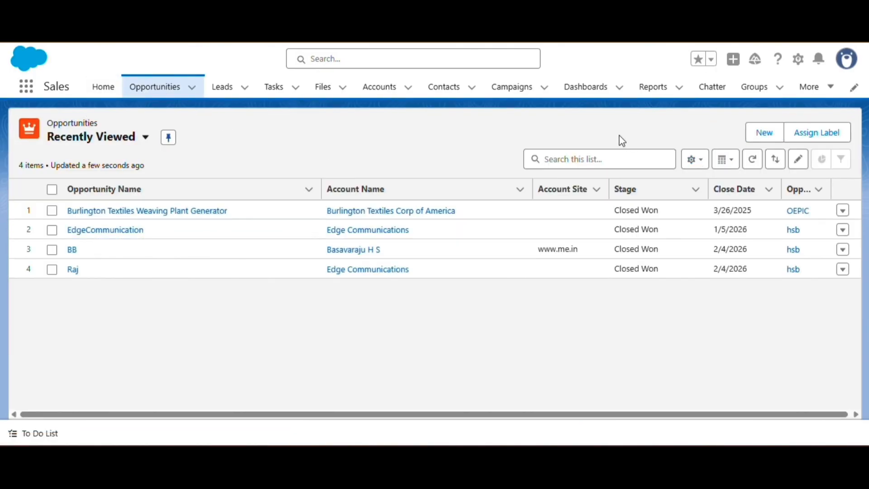
{"action": "left_click", "coordinate": [764, 132]}
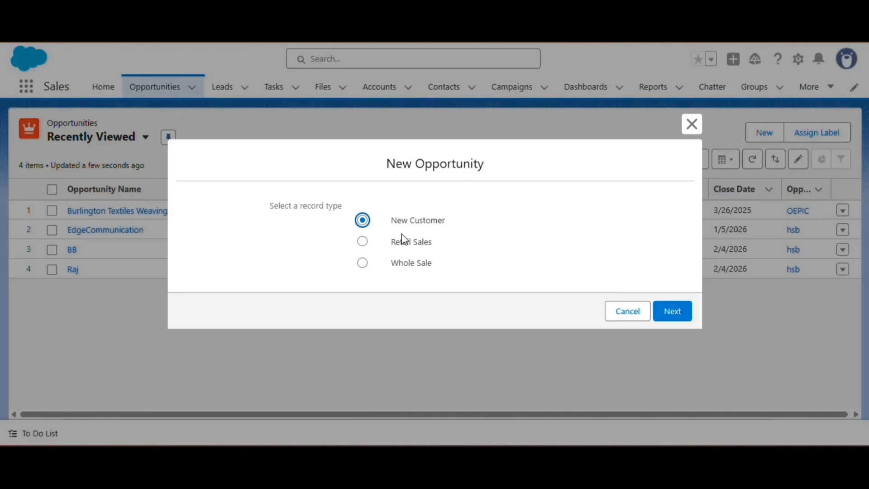
{"action": "left_click", "coordinate": [671, 311]}
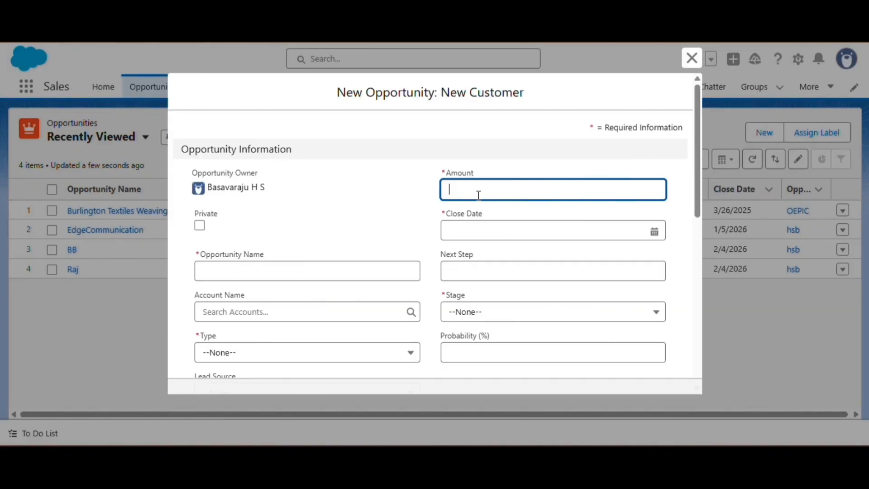
Give the new opportunity an amount of $4,500,000.00, a close date of 1/13/2026 and the stage Closed Won
{"action": "left_click", "coordinate": [479, 196]}
{"action": "left_click", "coordinate": [526, 245]}
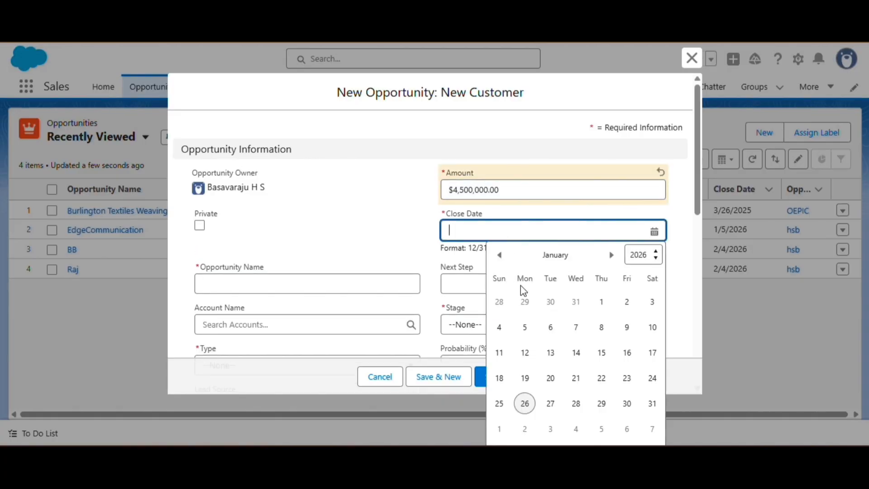
{"action": "left_click", "coordinate": [550, 352]}
{"action": "scroll", "coordinate": [462, 204], "scroll_direction": "down", "scroll_amount": 2}
{"action": "left_click", "coordinate": [464, 248]}
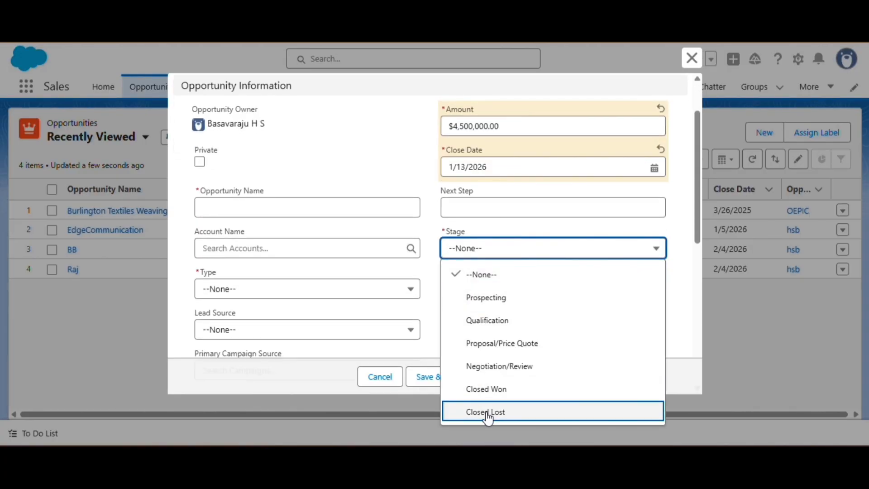
{"action": "left_click", "coordinate": [486, 390]}
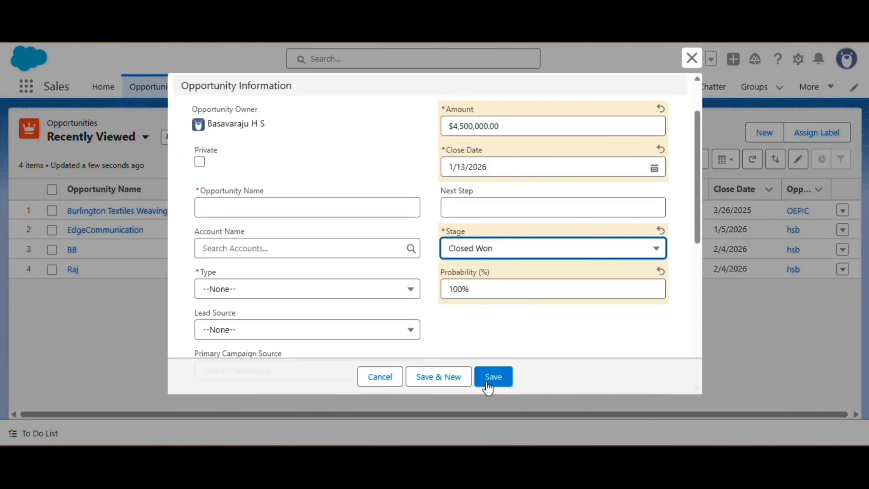
Set the opportunity's type to Existing Customer - Upgrade and its account to Upsilon Energy
{"action": "left_click", "coordinate": [221, 291]}
{"action": "left_click", "coordinate": [253, 337]}
{"action": "left_click", "coordinate": [233, 248]}
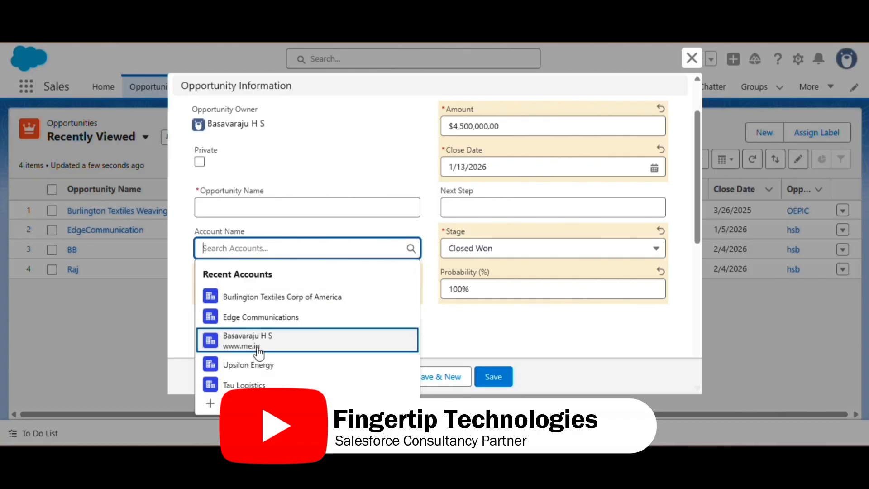
{"action": "left_click", "coordinate": [248, 364]}
{"action": "scroll", "coordinate": [354, 243], "scroll_direction": "down", "scroll_amount": 4}
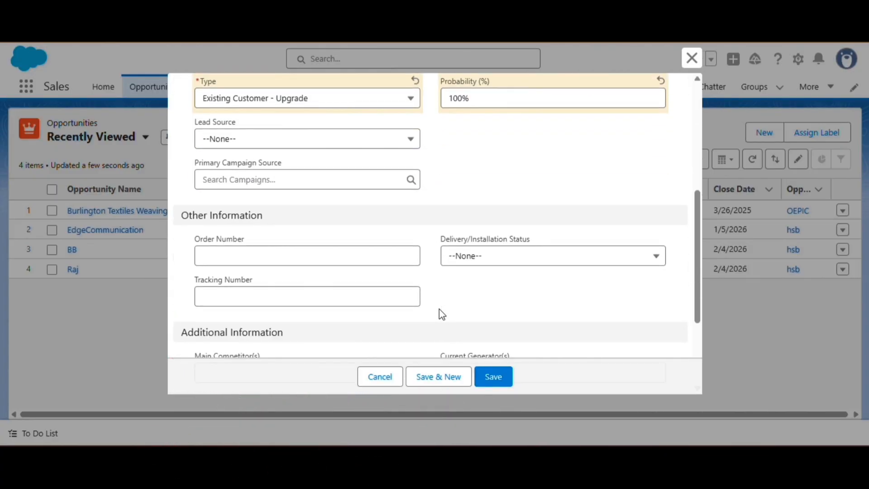
Save the new Electronics Gadgets opportunity, check its Delivery/Installation Status in the record details, and return to the opportunities list
{"action": "left_click", "coordinate": [499, 378]}
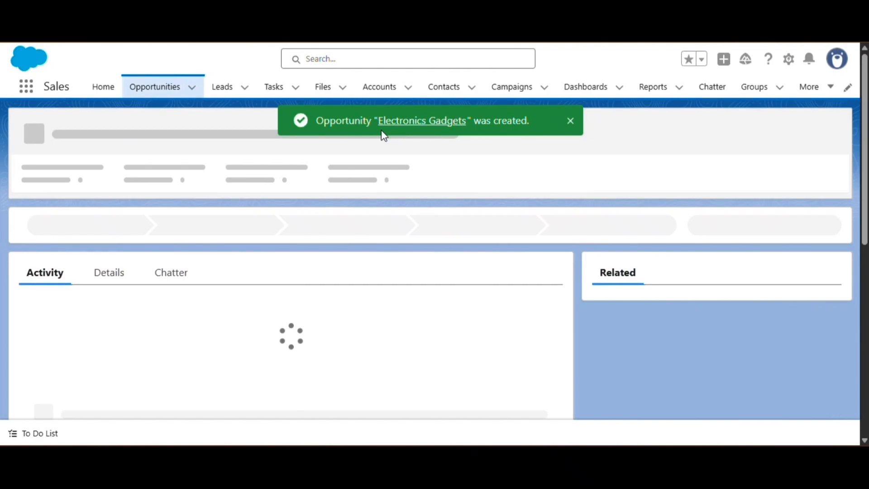
{"action": "left_click", "coordinate": [114, 273]}
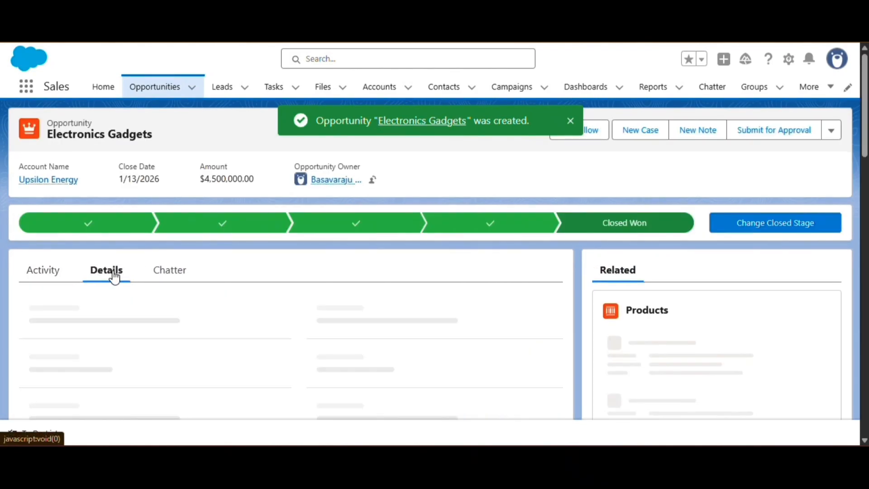
{"action": "scroll", "coordinate": [253, 345], "scroll_direction": "down", "scroll_amount": 5}
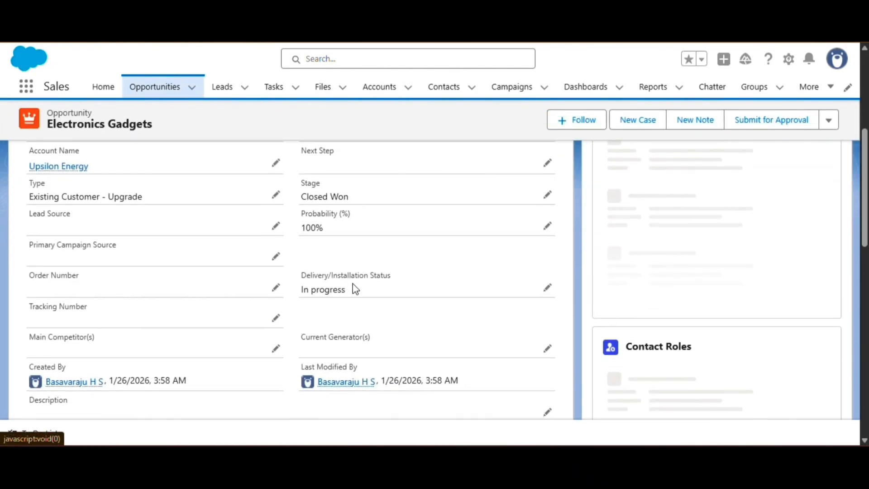
{"action": "left_click_drag", "start_coordinate": [346, 295], "coordinate": [304, 293]}
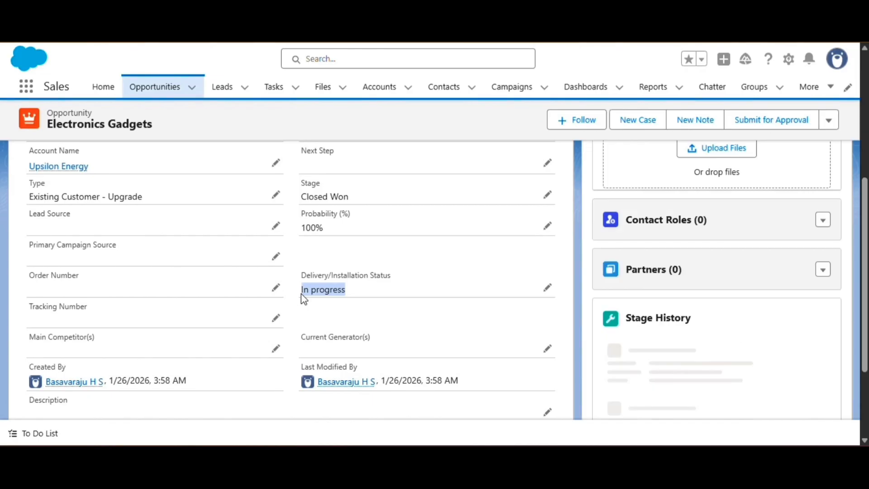
{"action": "scroll", "coordinate": [300, 294], "scroll_direction": "up", "scroll_amount": 5}
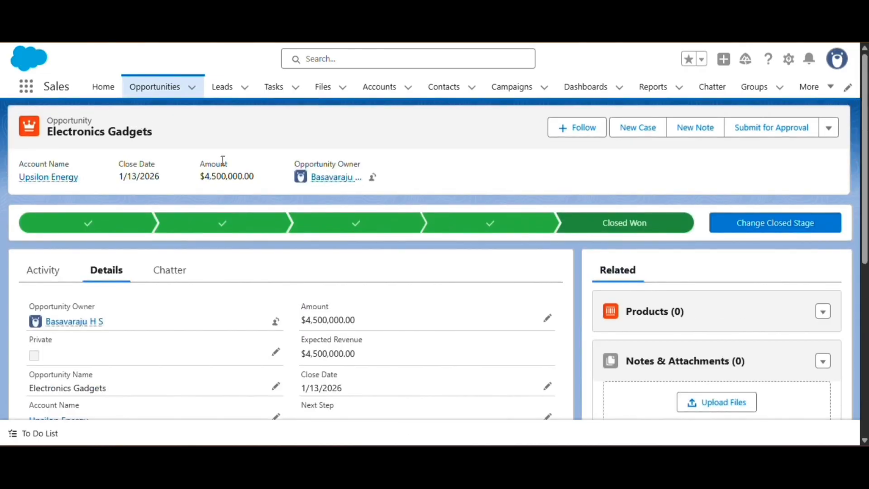
{"action": "left_click", "coordinate": [168, 90]}
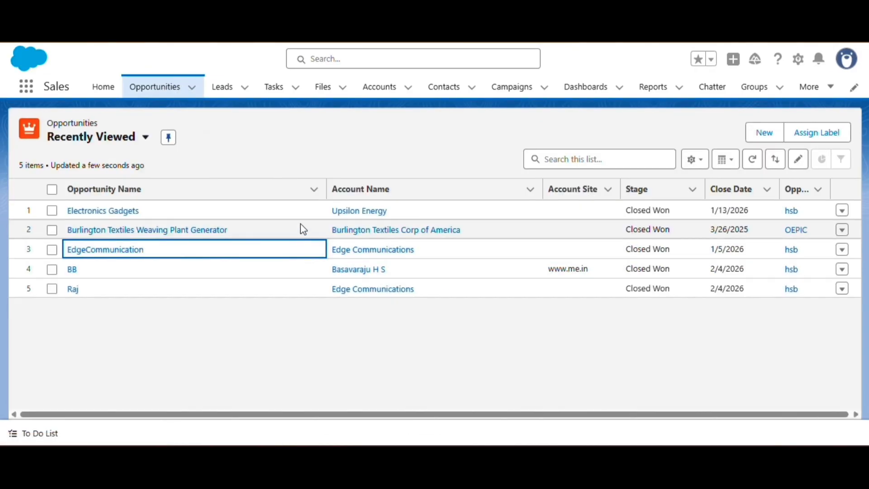